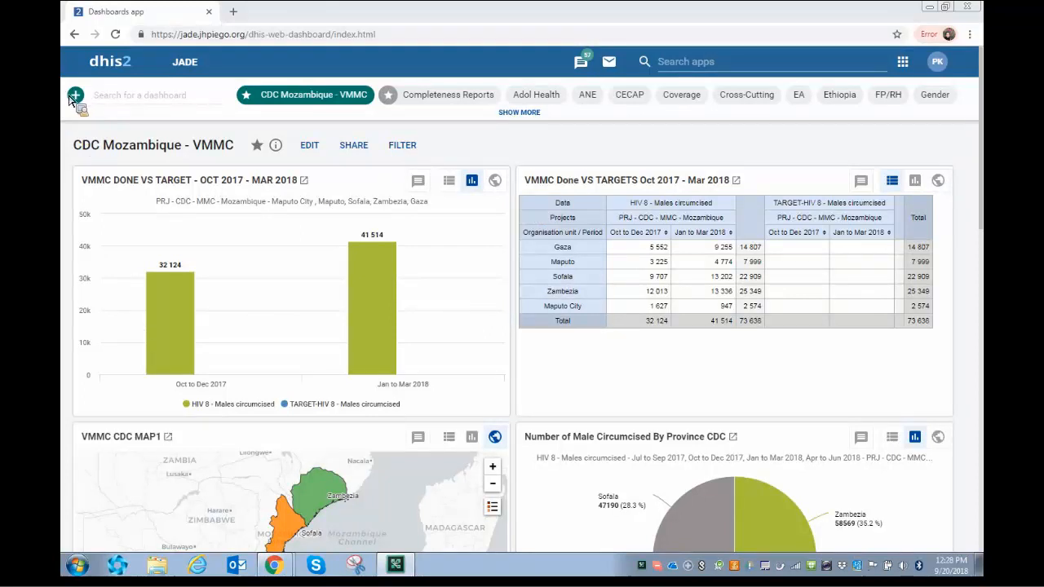
Start a new, empty dashboard with the + create button beside the dashboard search.
click(76, 95)
Title the new dashboard with the user's name followed by 'Dashboard'.
click(130, 163)
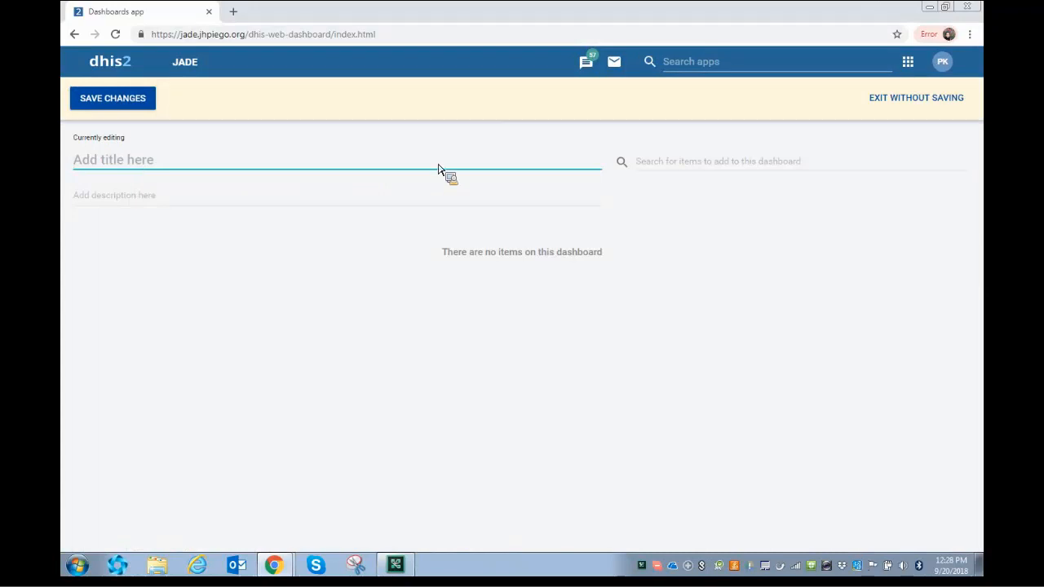
text(Parisa's Dashboard)
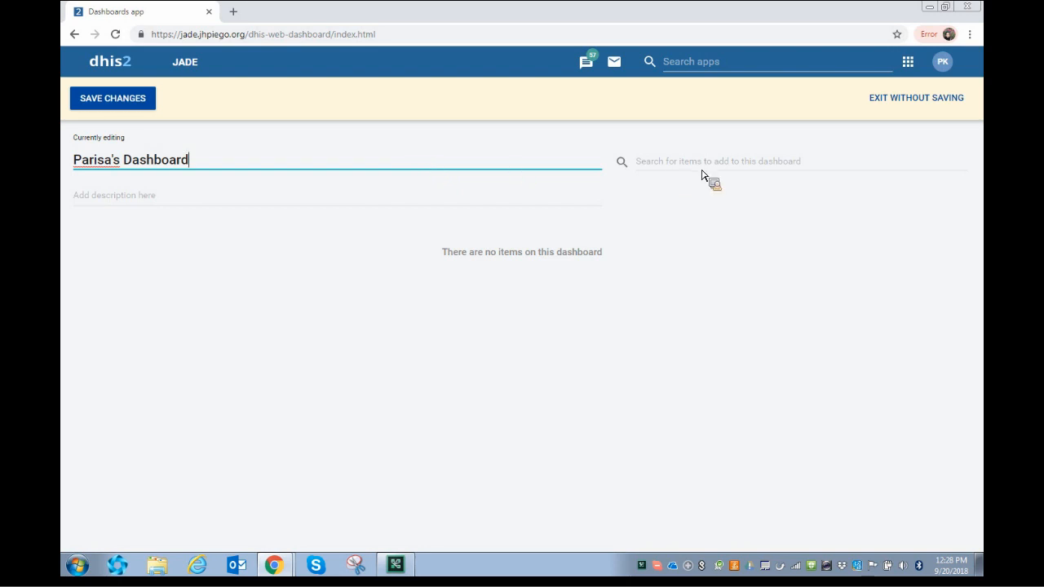
click(644, 168)
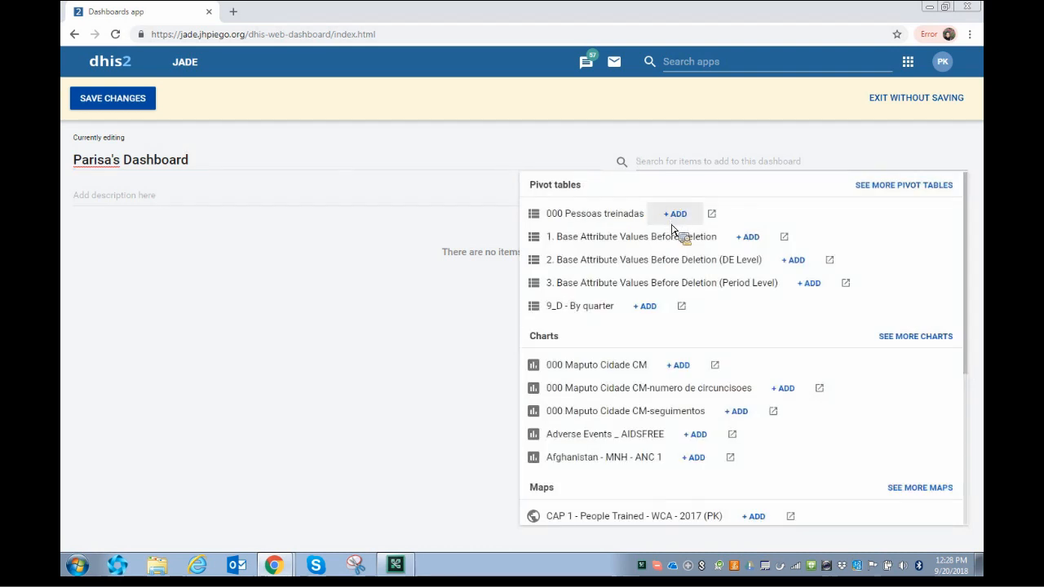
Search items for '(PK)' and add the Adolescent Ages table, CAP 3 SBMR Indonesia chart and CAP 1 map.
drag(968, 338, 965, 397)
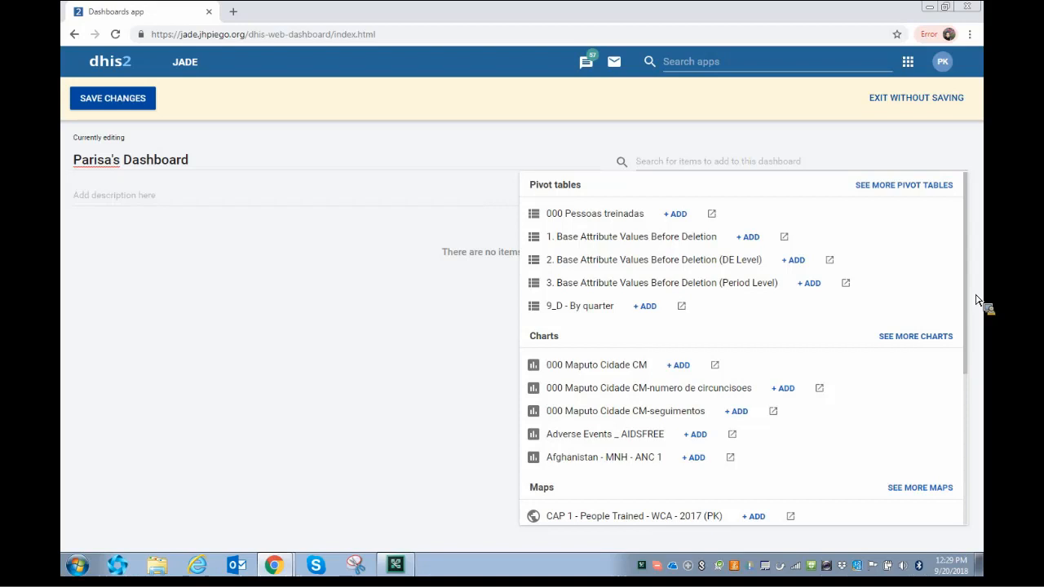
text(()
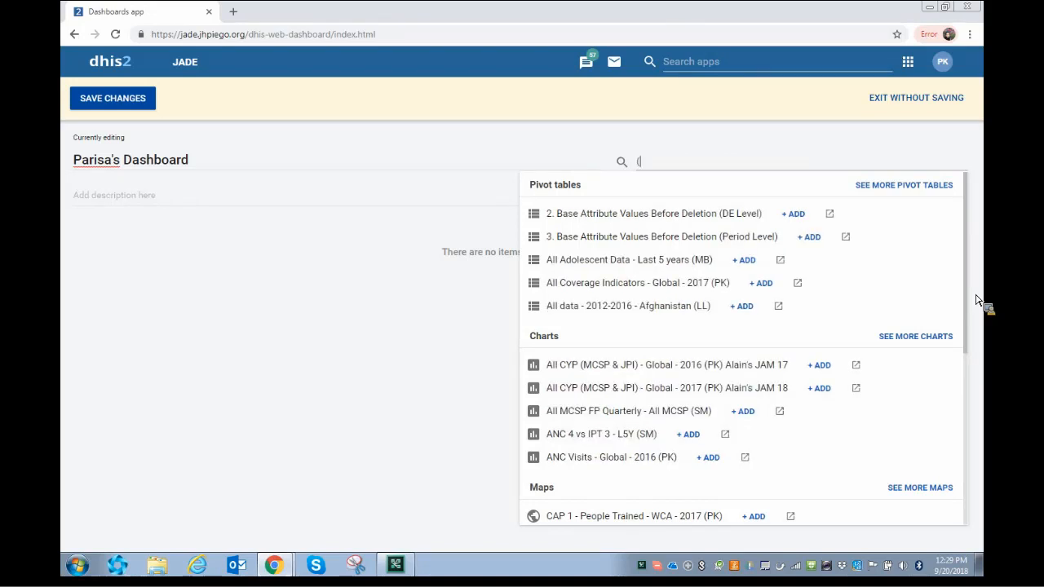
text(PK))
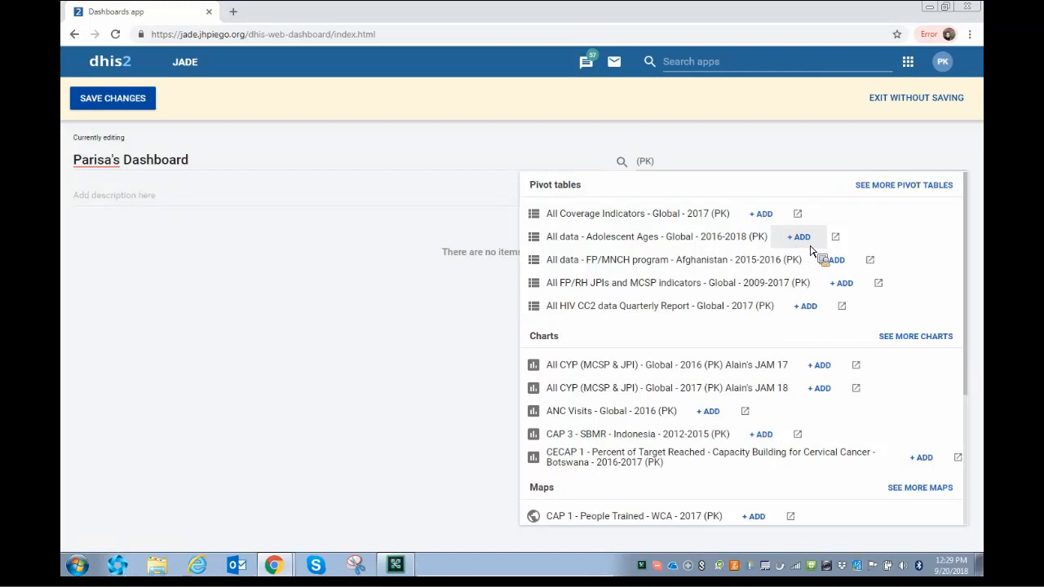
click(810, 247)
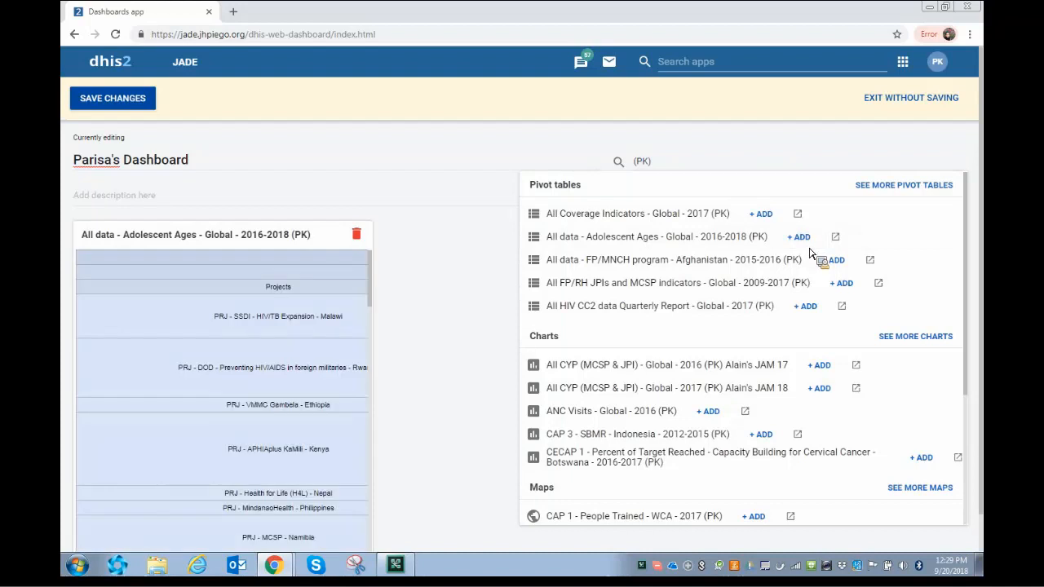
scroll(783, 293, down, 1)
scroll(779, 303, down, 3)
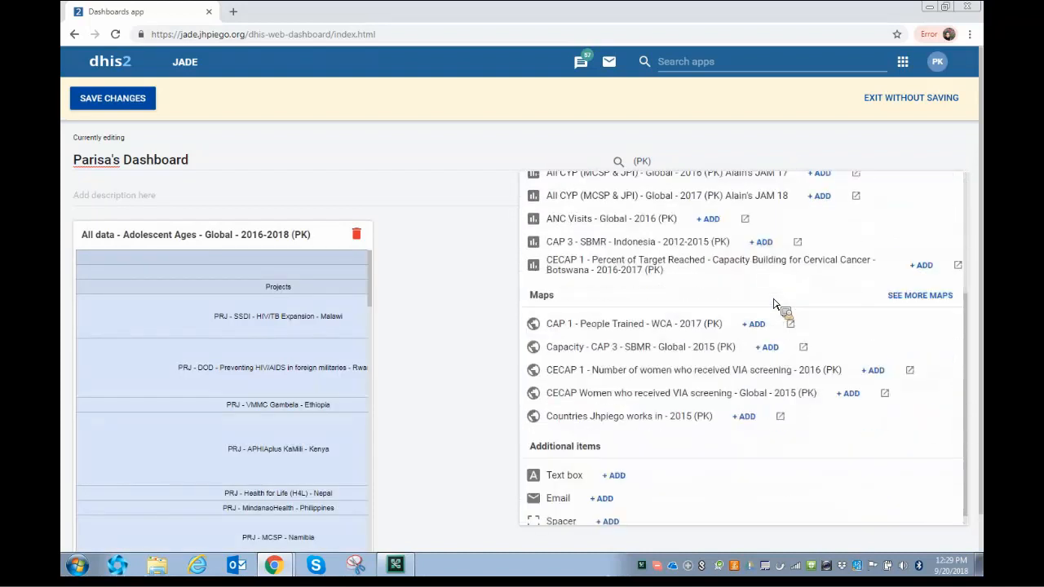
click(761, 242)
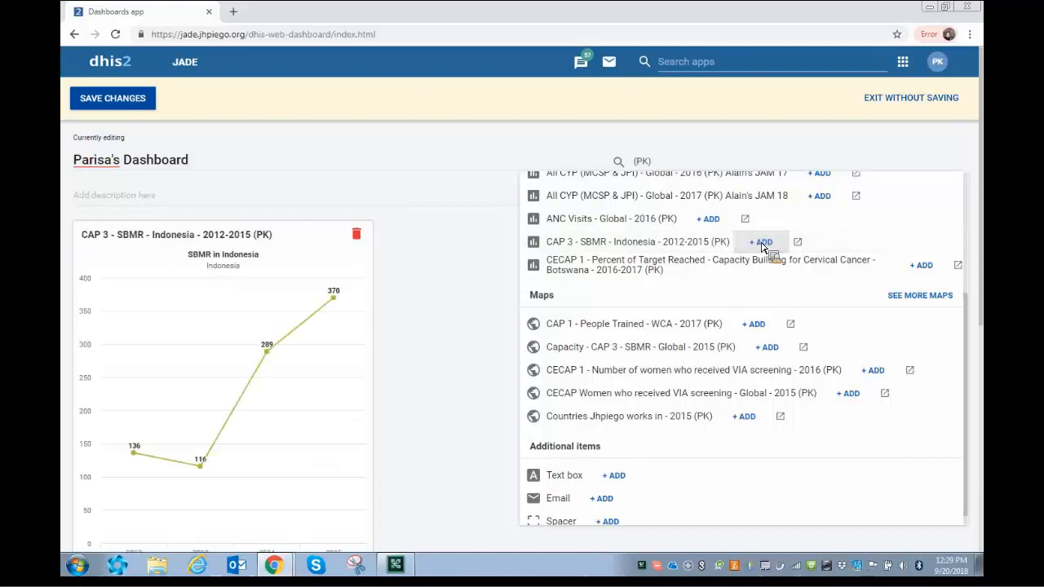
click(755, 325)
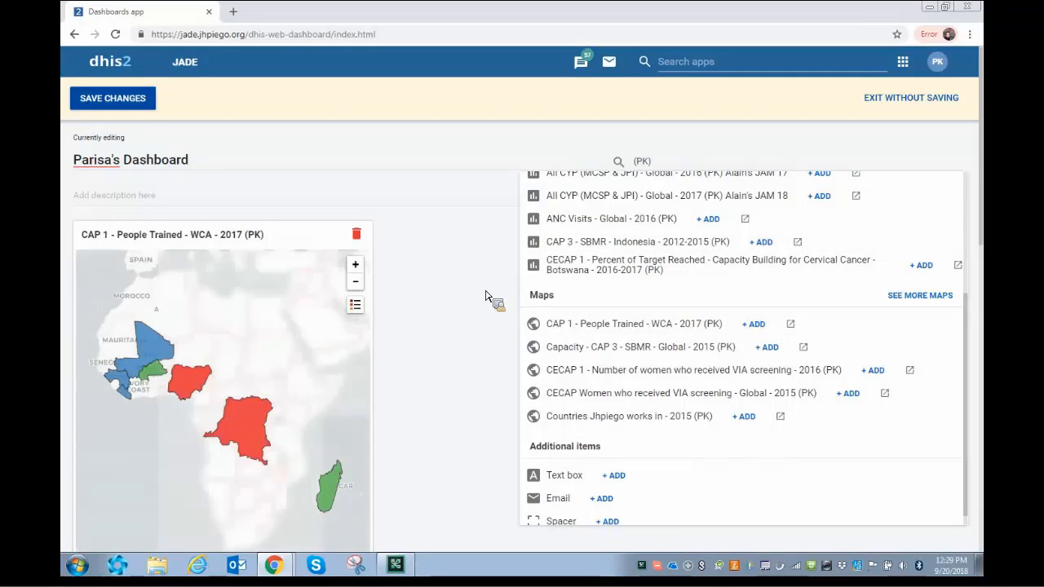
click(489, 298)
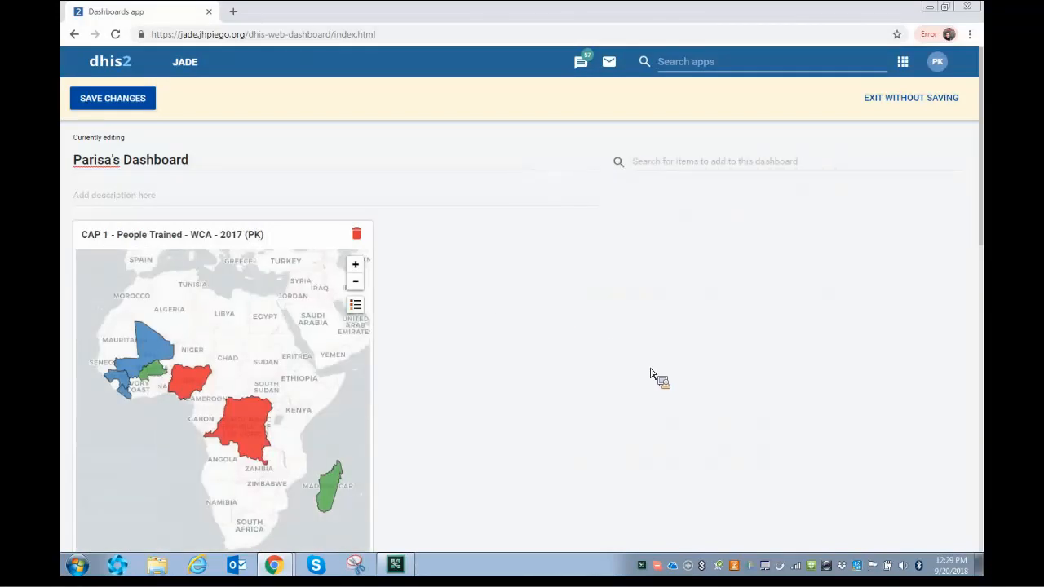
Widen the CAP 3 SBMR chart and drag it up beside the map.
scroll(637, 367, down, 1)
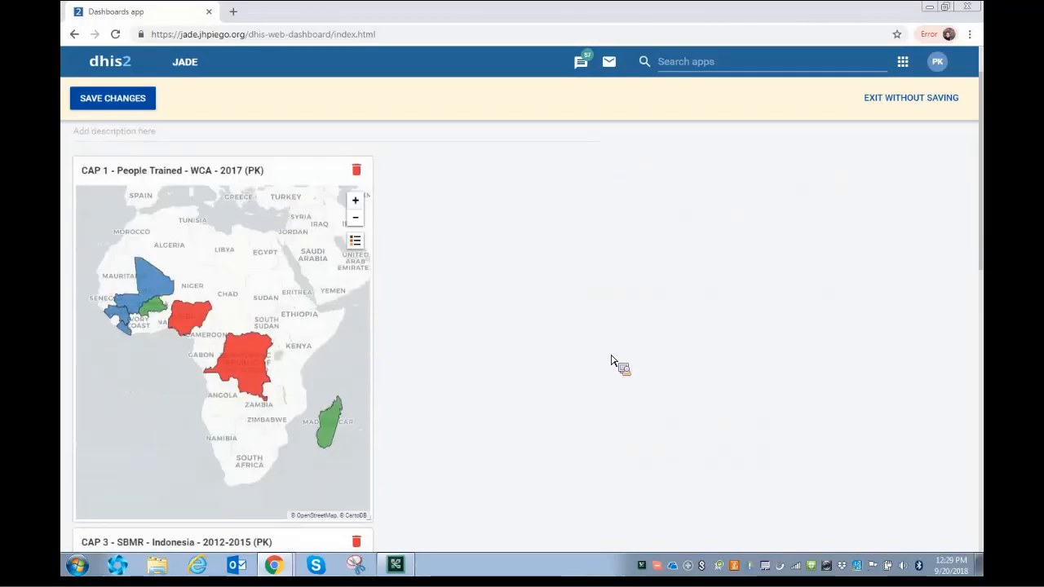
scroll(454, 485, down, 2)
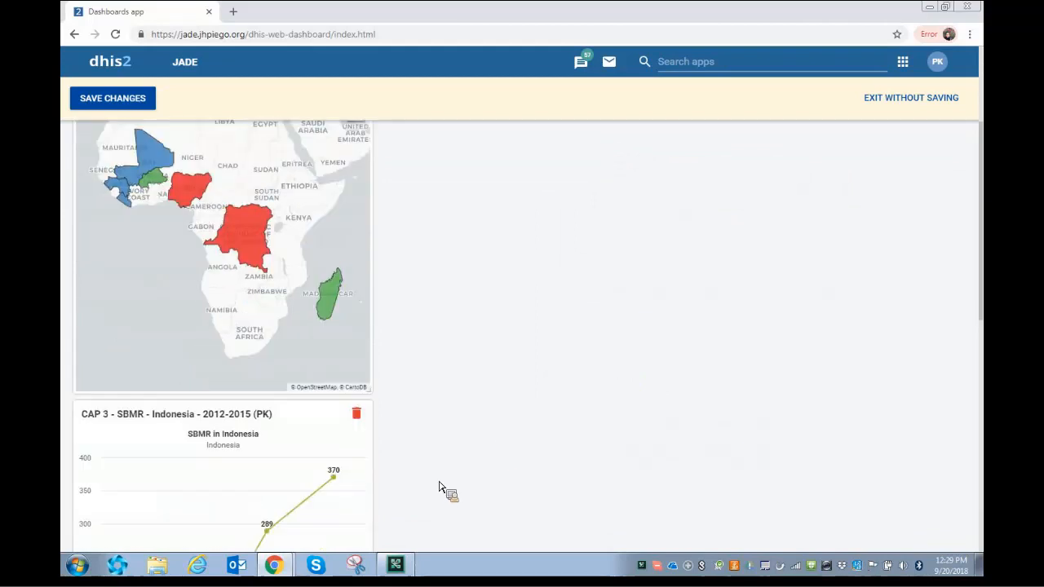
scroll(457, 481, down, 3)
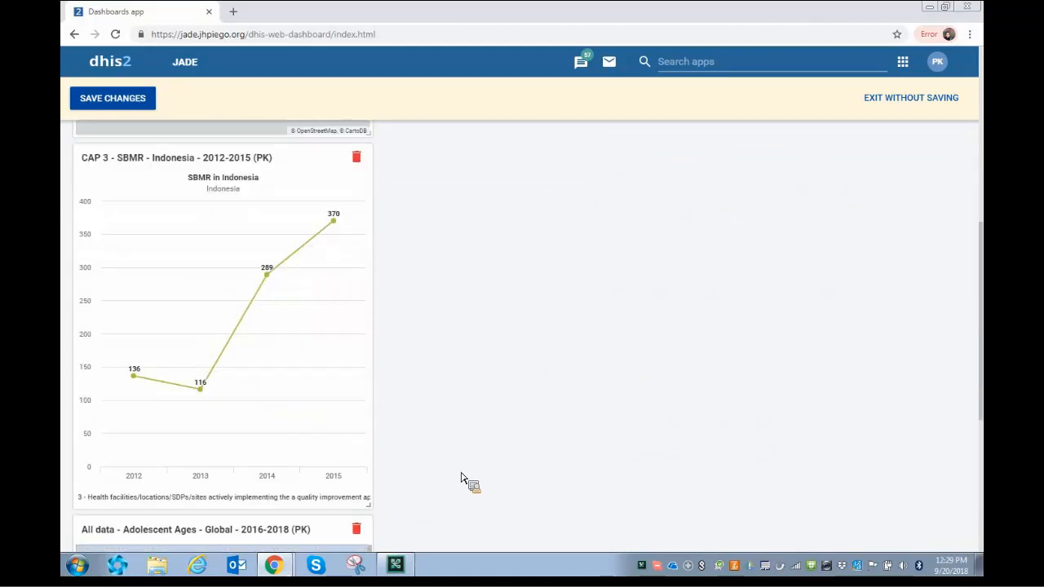
drag(371, 506, 633, 407)
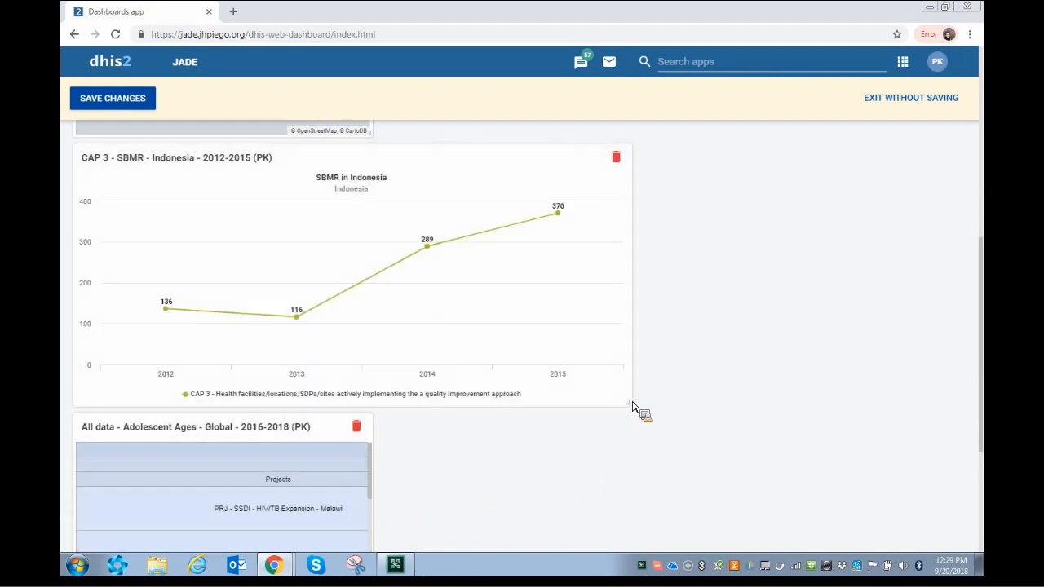
scroll(644, 412, up, 4)
drag(562, 419, 677, 261)
Make the map card shorter and slightly wider, and zoom it out one level.
scroll(653, 326, up, 3)
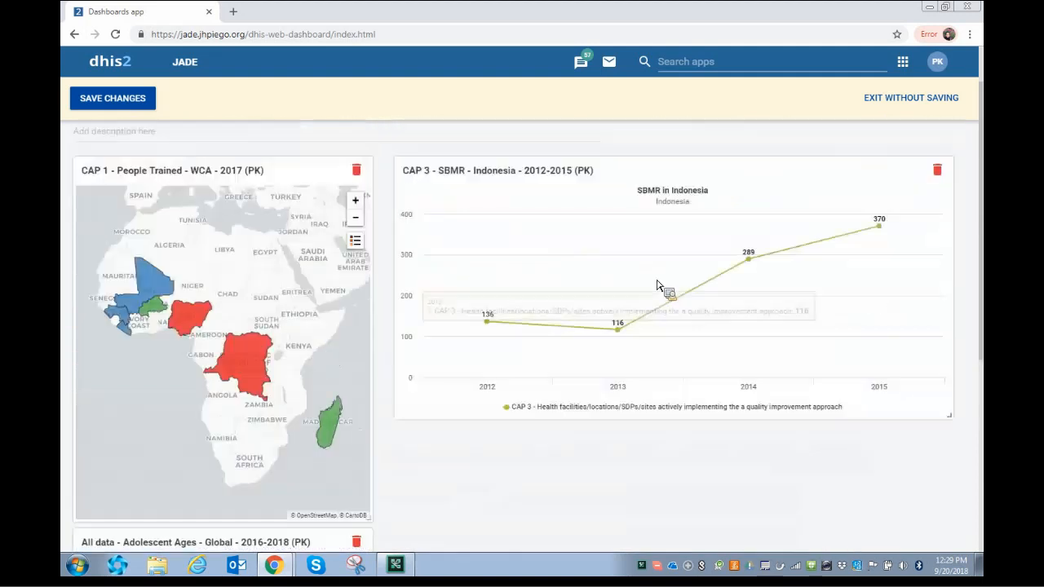
scroll(628, 373, down, 1)
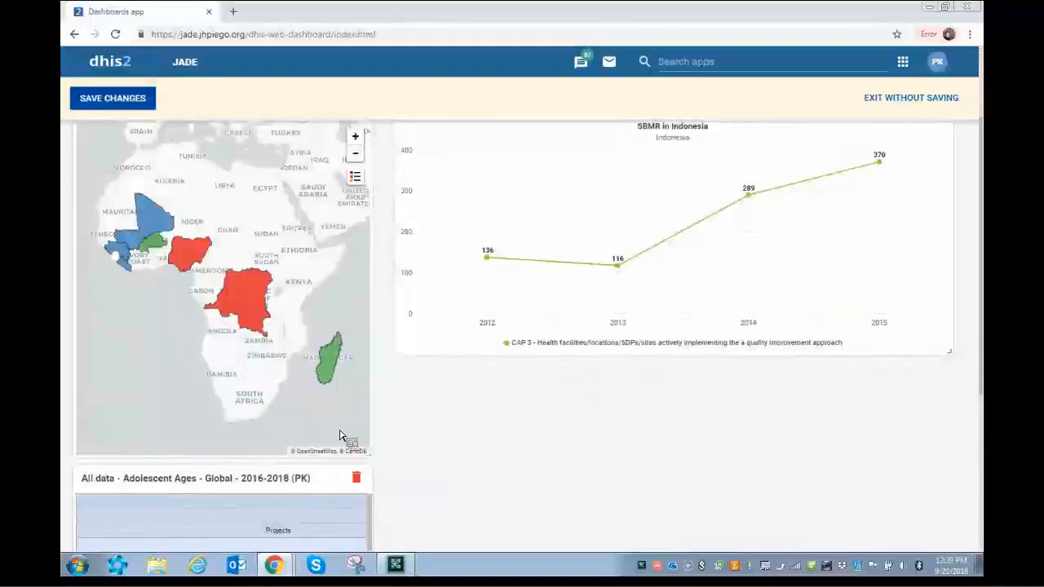
drag(376, 463, 387, 359)
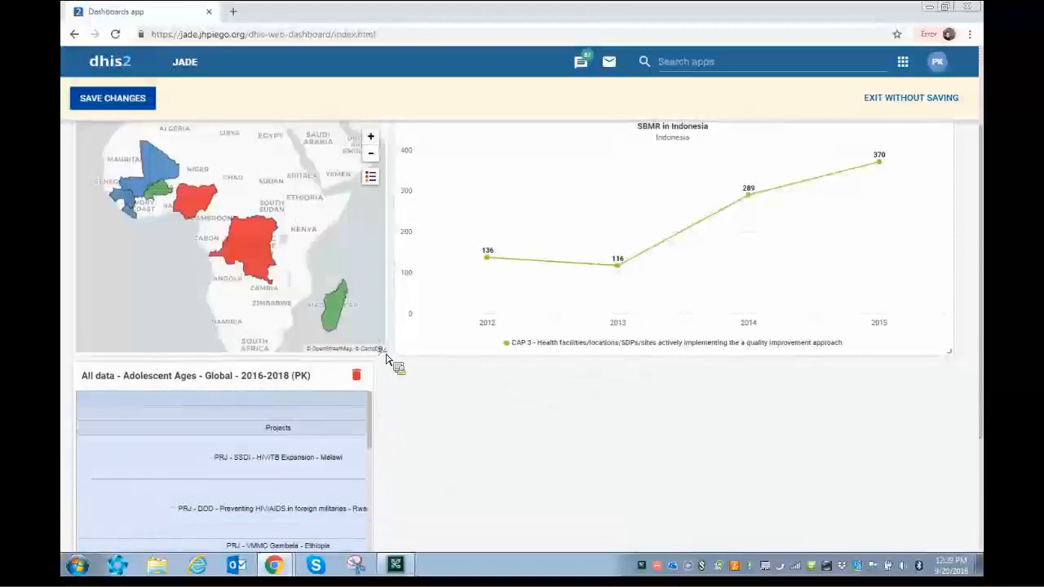
click(375, 157)
Stretch the Adolescent Ages pivot table across the full dashboard width.
scroll(473, 391, down, 2)
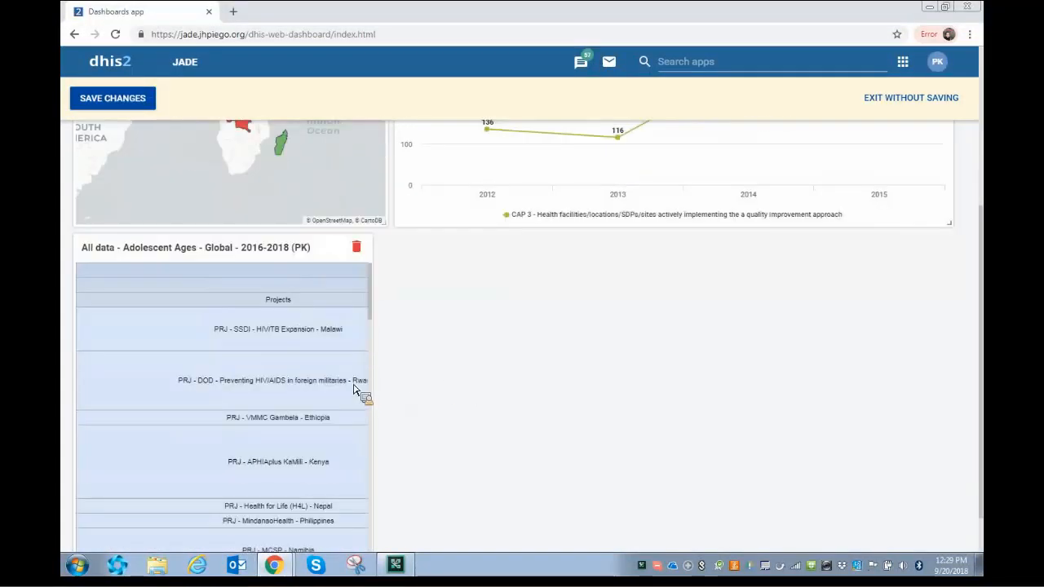
scroll(353, 390, down, 2)
scroll(353, 390, down, 2)
scroll(434, 457, down, 1)
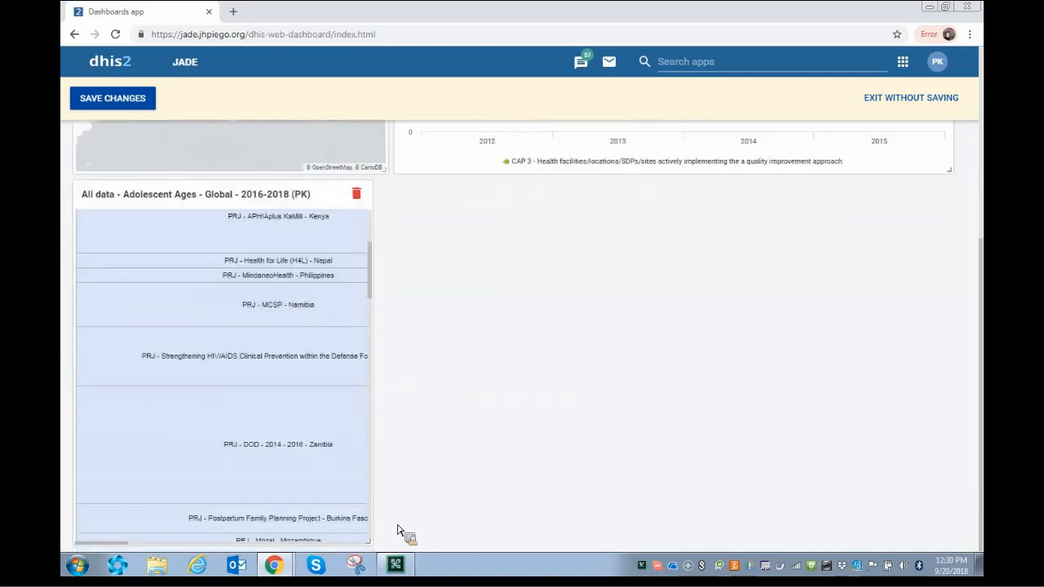
drag(386, 536, 946, 577)
scroll(683, 400, up, 10)
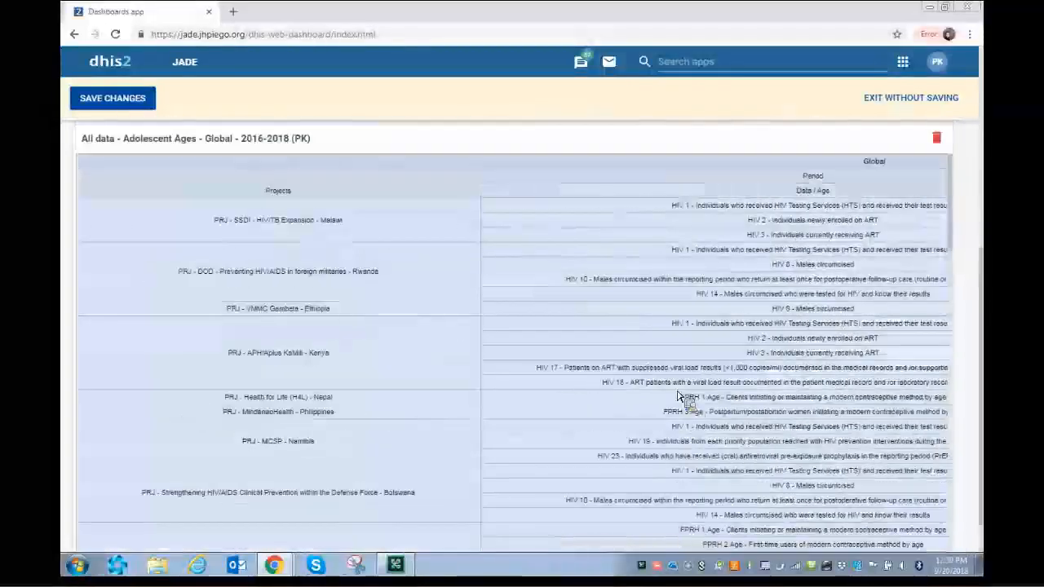
scroll(684, 408, up, 1)
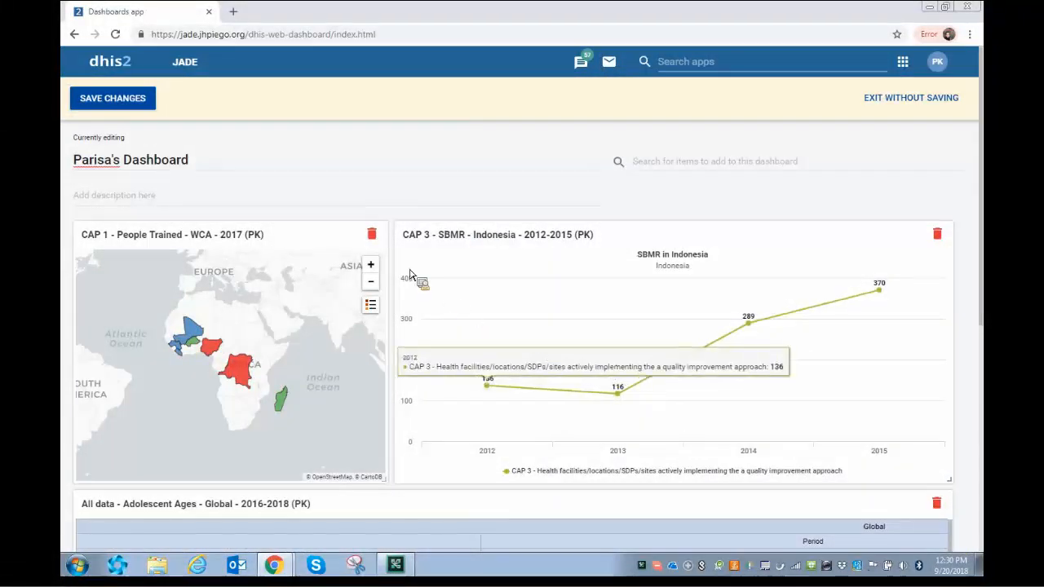
Remove the CAP 1 map, move the SBMR chart left, and add the description 'for personal use only'.
click(377, 237)
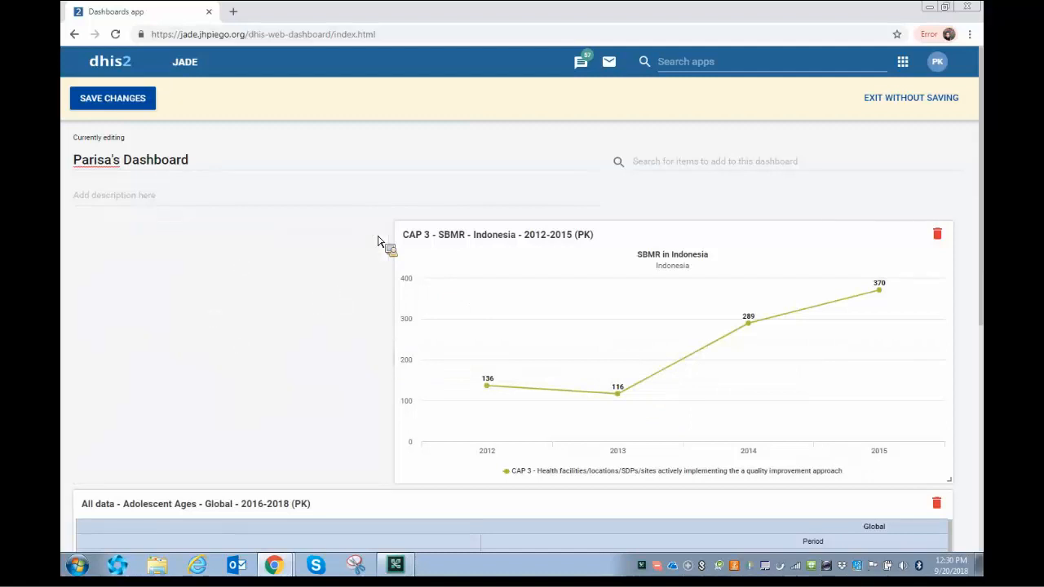
drag(466, 239, 145, 240)
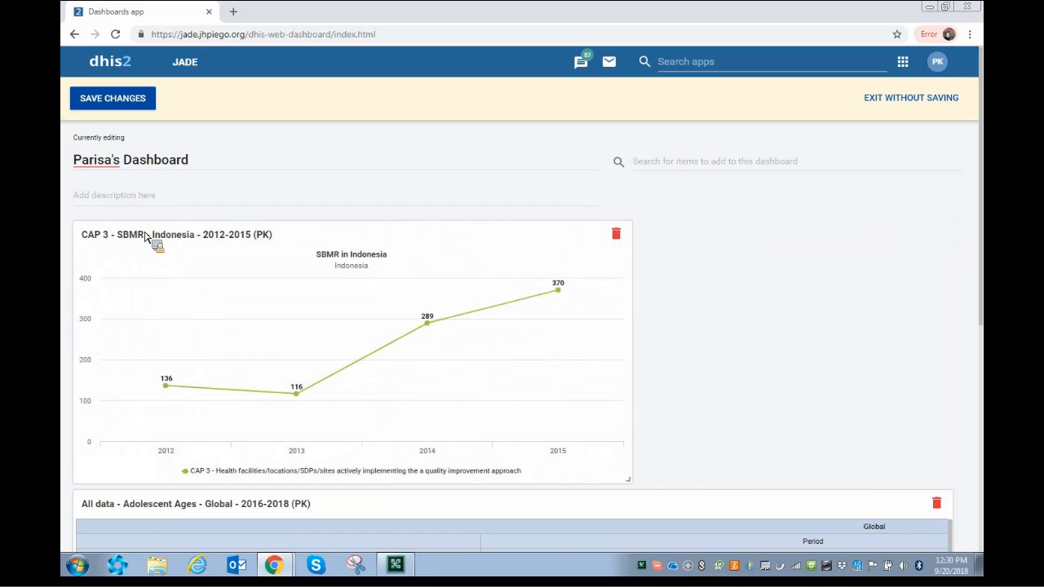
click(137, 200)
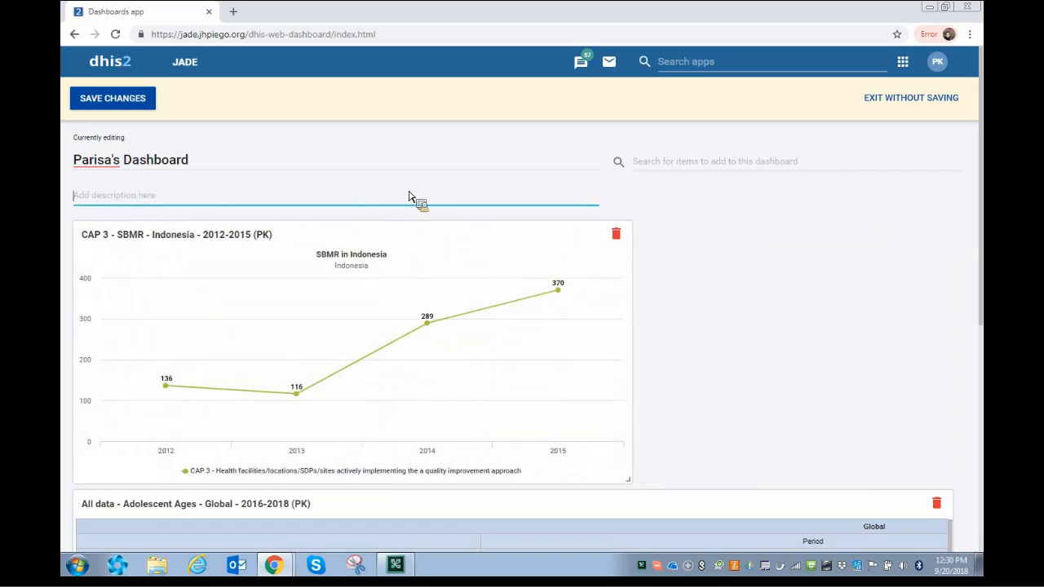
text(for)
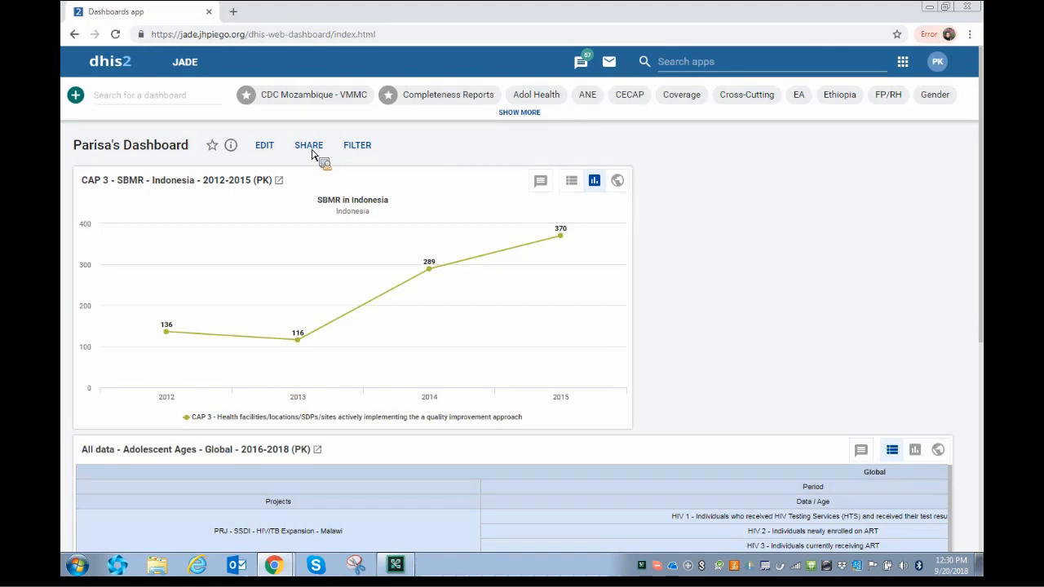
Share the dashboard with one searched-for user at 'Can view only' access.
click(313, 152)
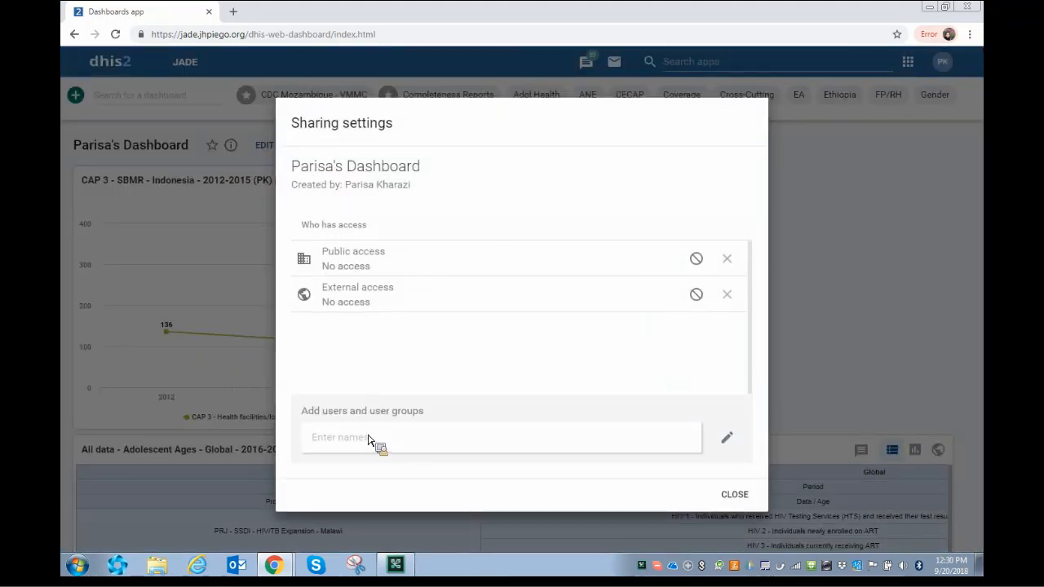
click(369, 440)
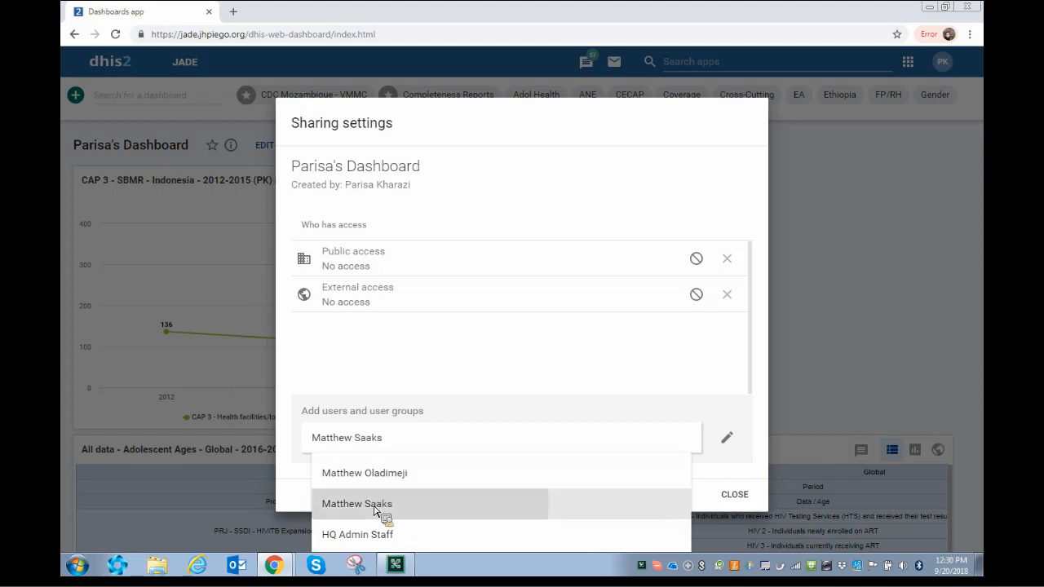
click(378, 508)
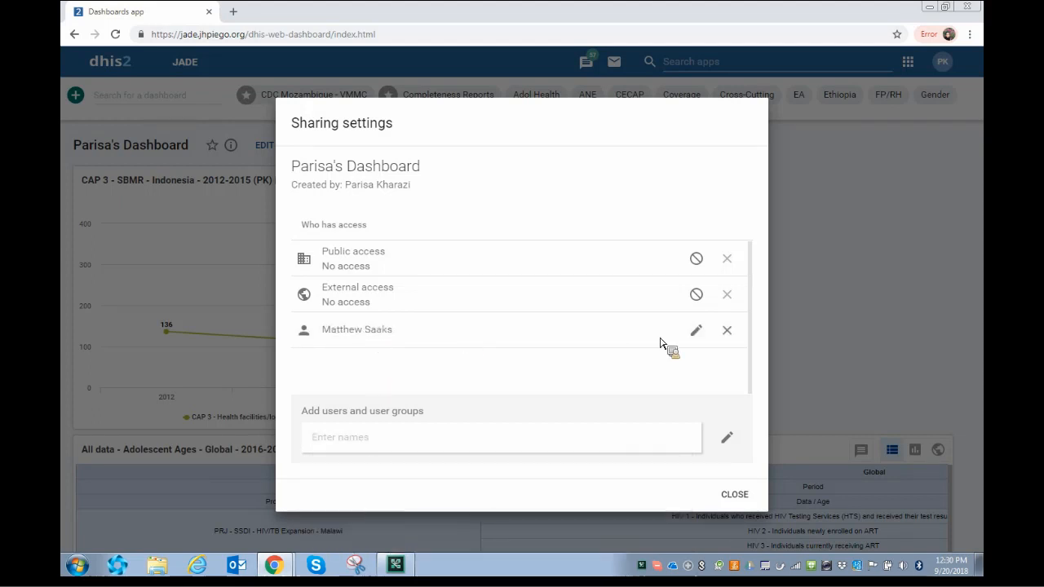
click(698, 335)
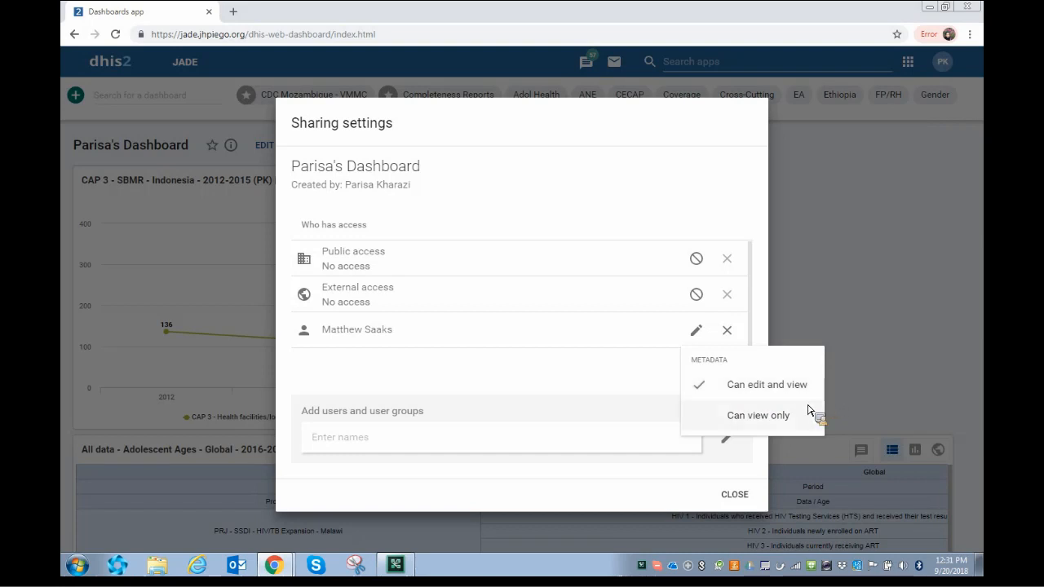
click(728, 425)
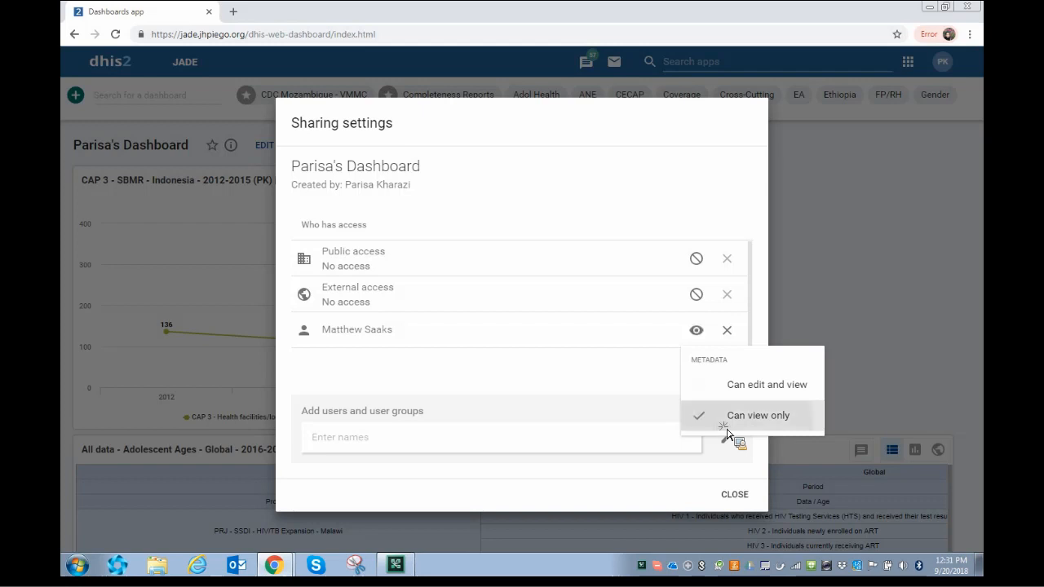
click(740, 498)
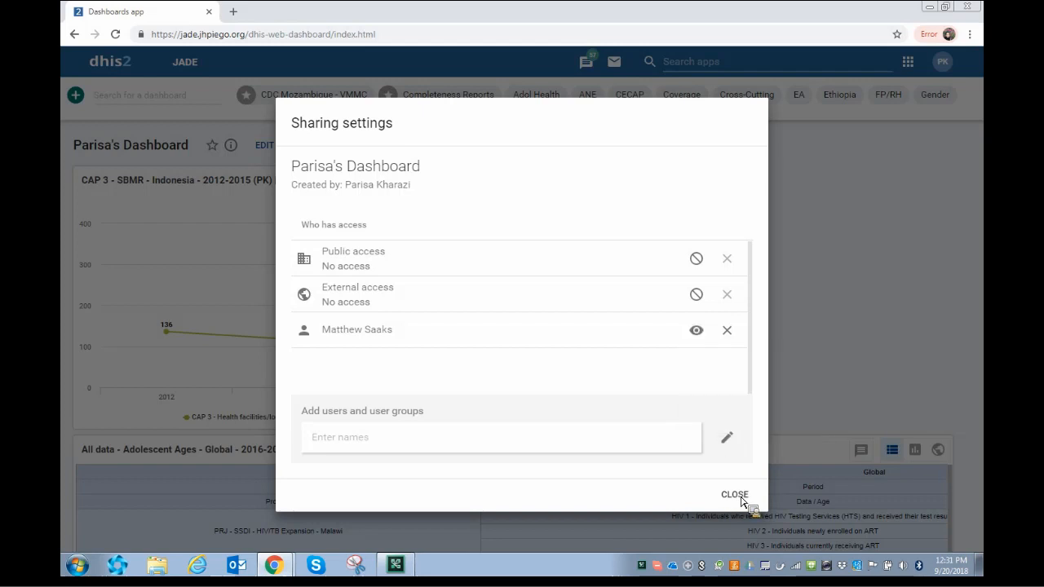
click(734, 495)
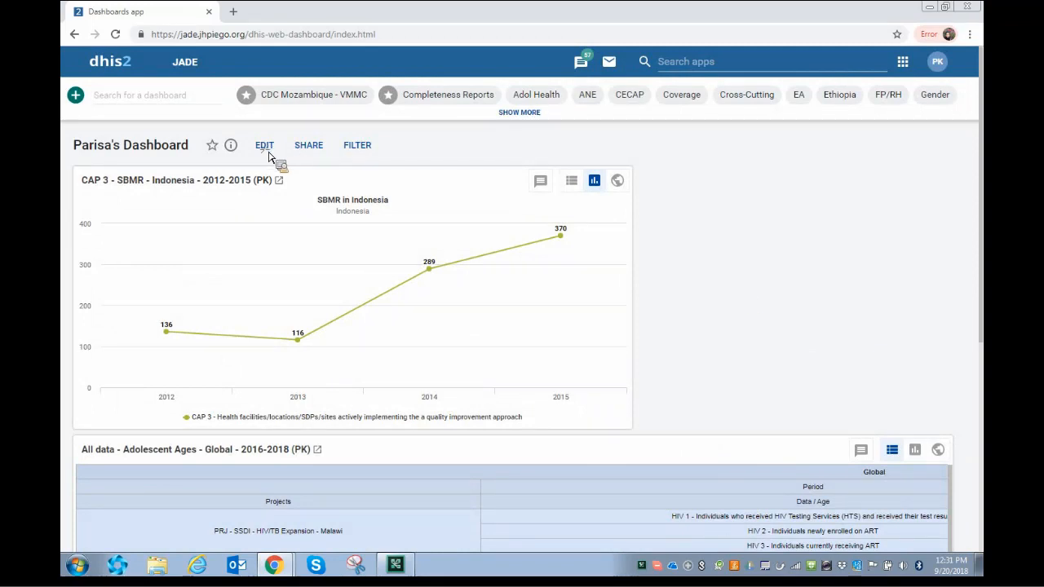
In edit mode, search '(PK)' and add the Countries Jhpiego works in - 2015 (PK) map.
click(266, 148)
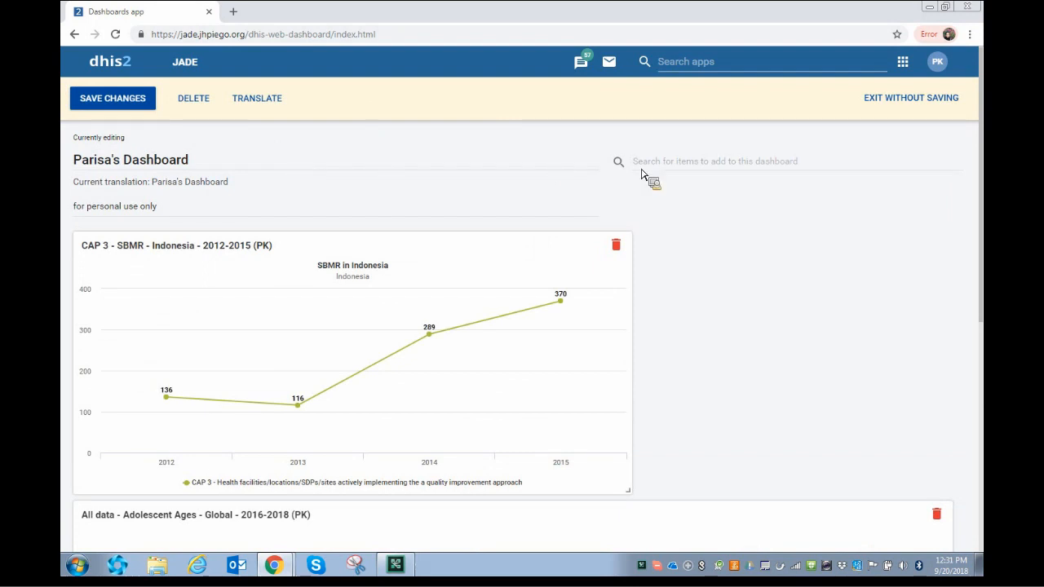
click(668, 163)
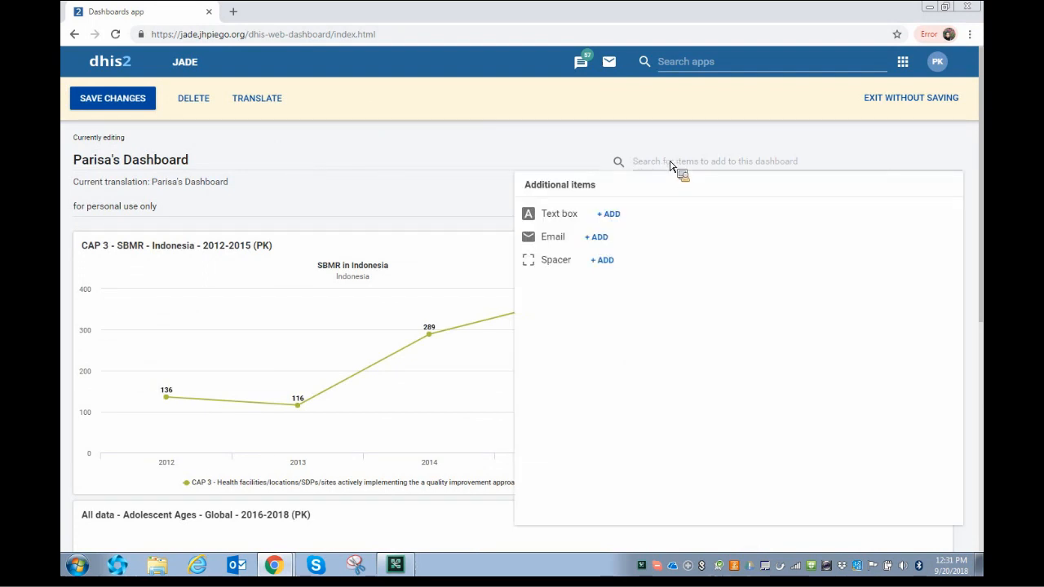
text((P)
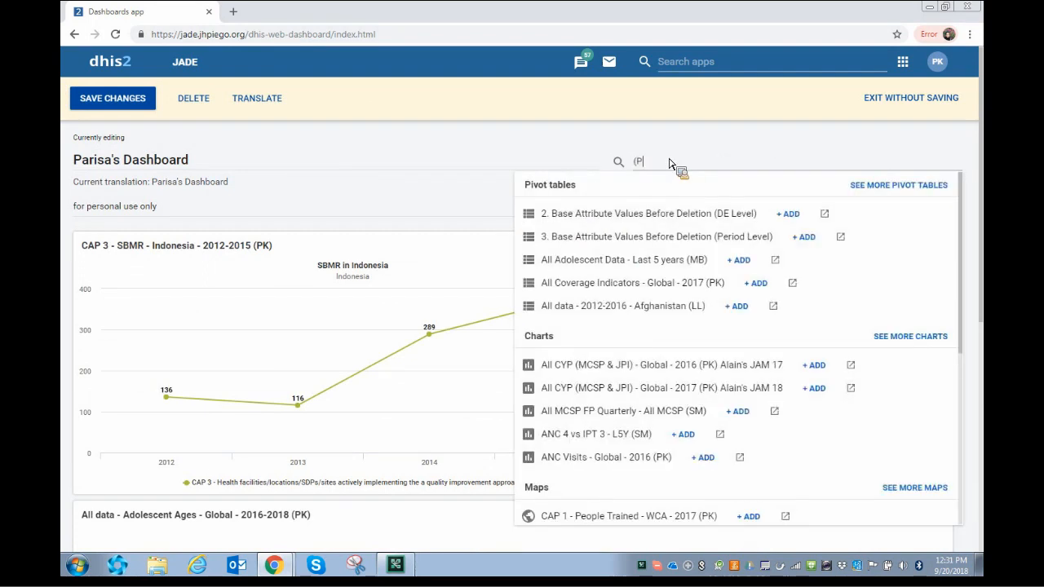
text(K))
scroll(676, 171, down, 2)
scroll(708, 296, down, 1)
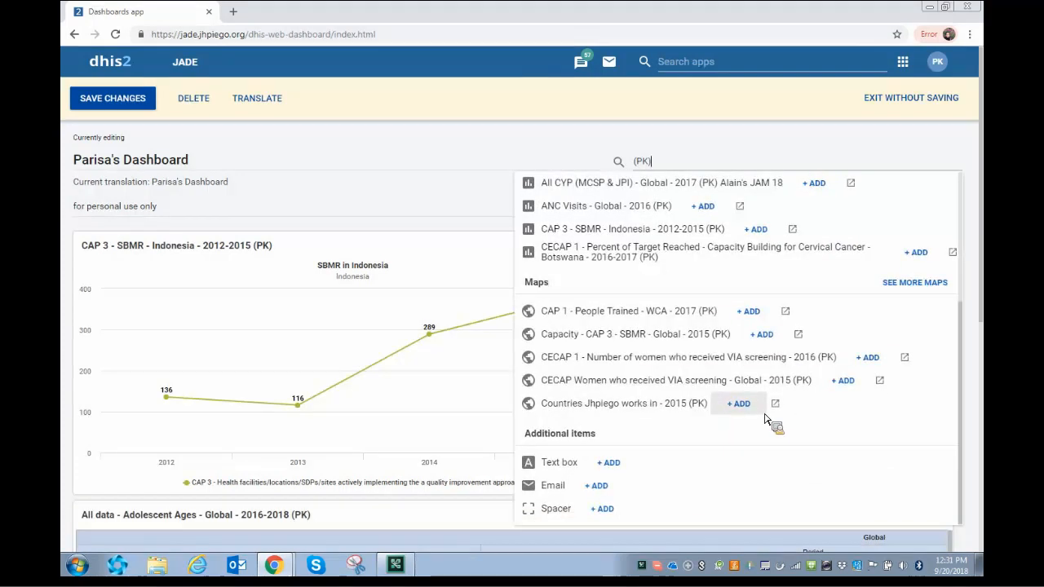
click(738, 404)
scroll(527, 358, down, 1)
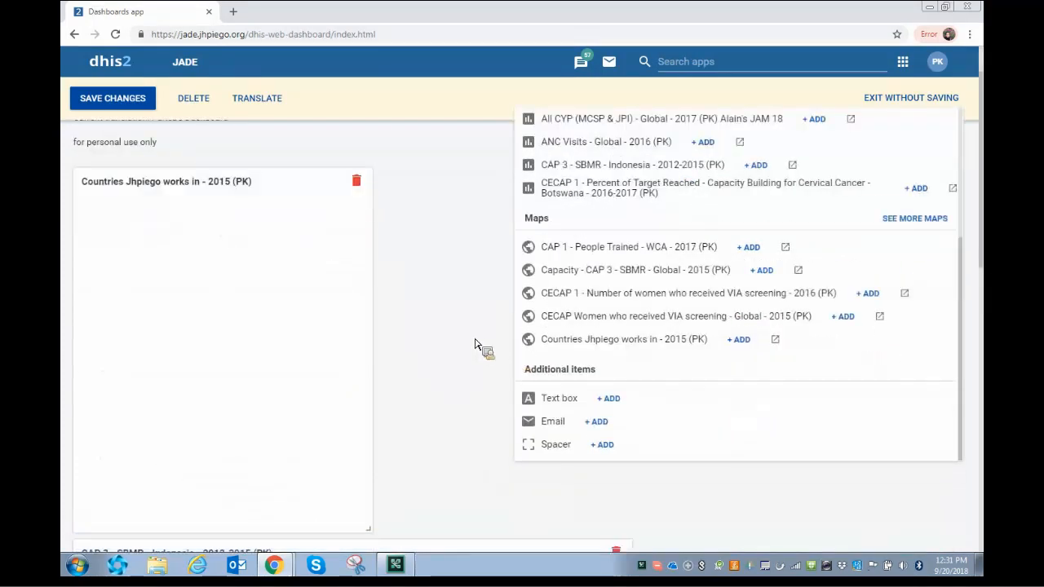
click(476, 341)
Drag the SBMR Indonesia chart beside the new map and shorten the map card.
scroll(473, 254, down, 1)
drag(486, 492, 808, 128)
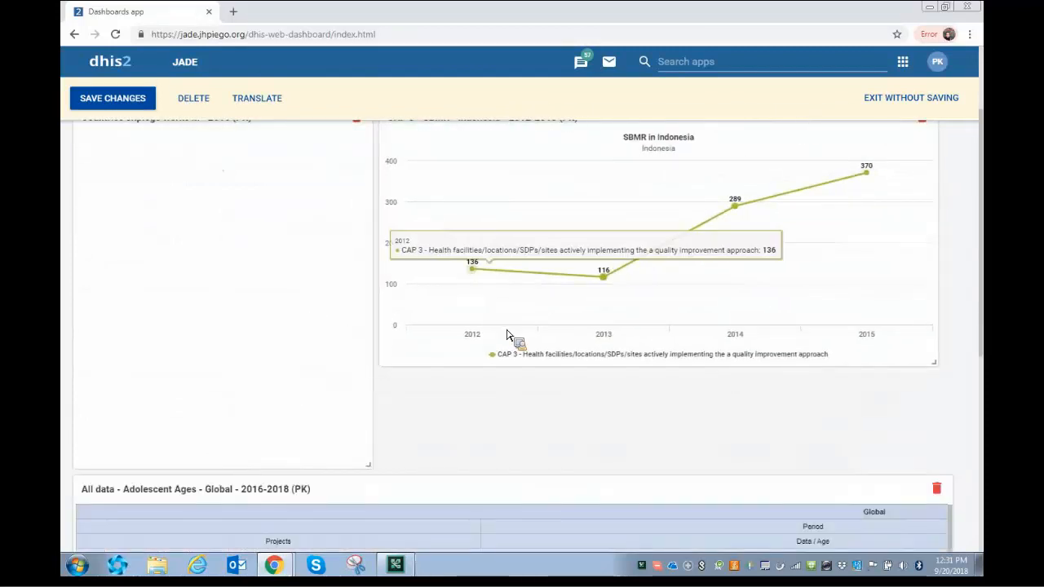
scroll(419, 463, up, 1)
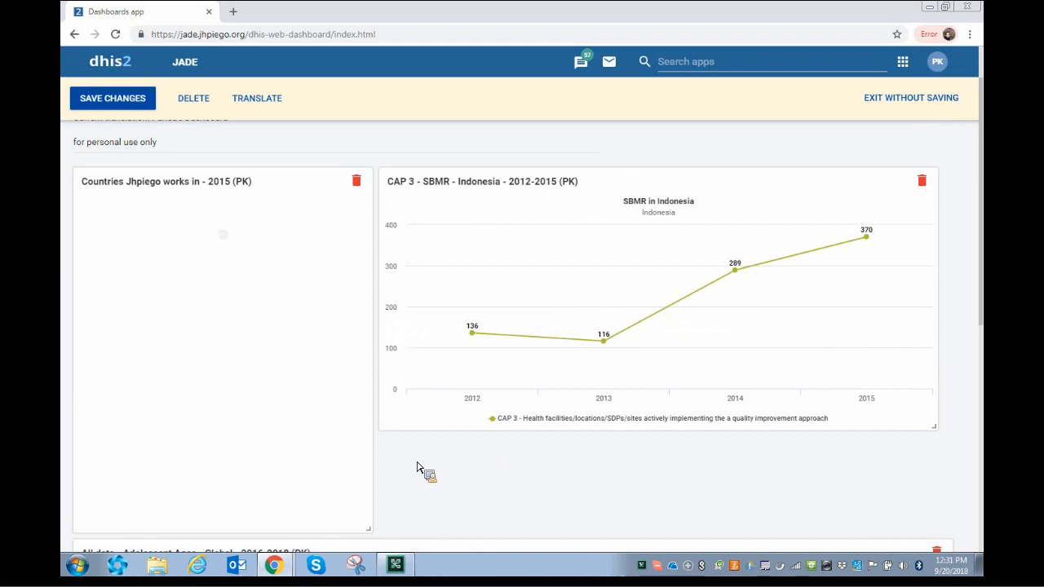
drag(369, 529, 370, 431)
scroll(348, 410, up, 1)
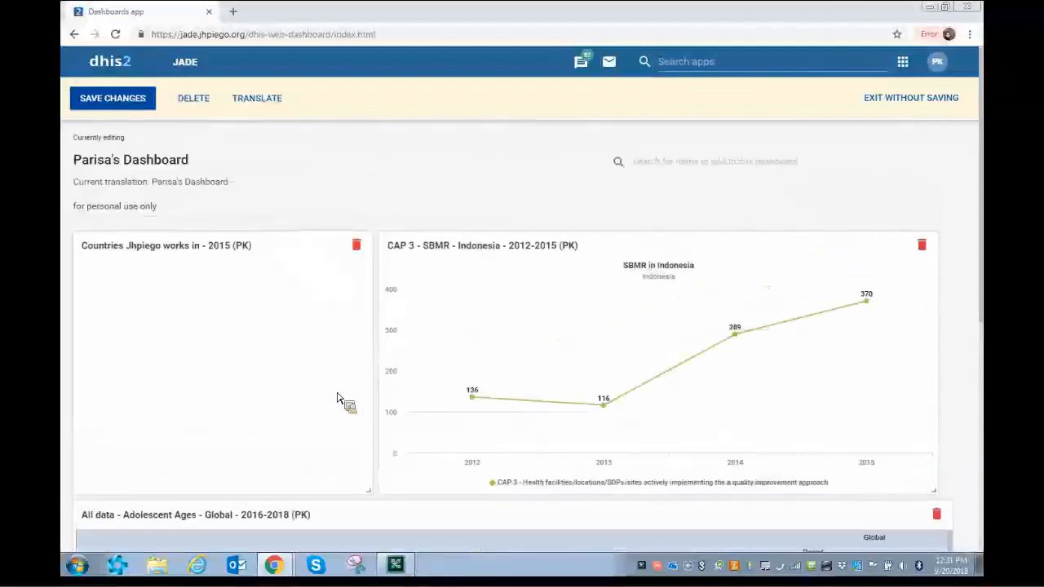
Save the dashboard changes and star the dashboard as a favourite.
click(129, 100)
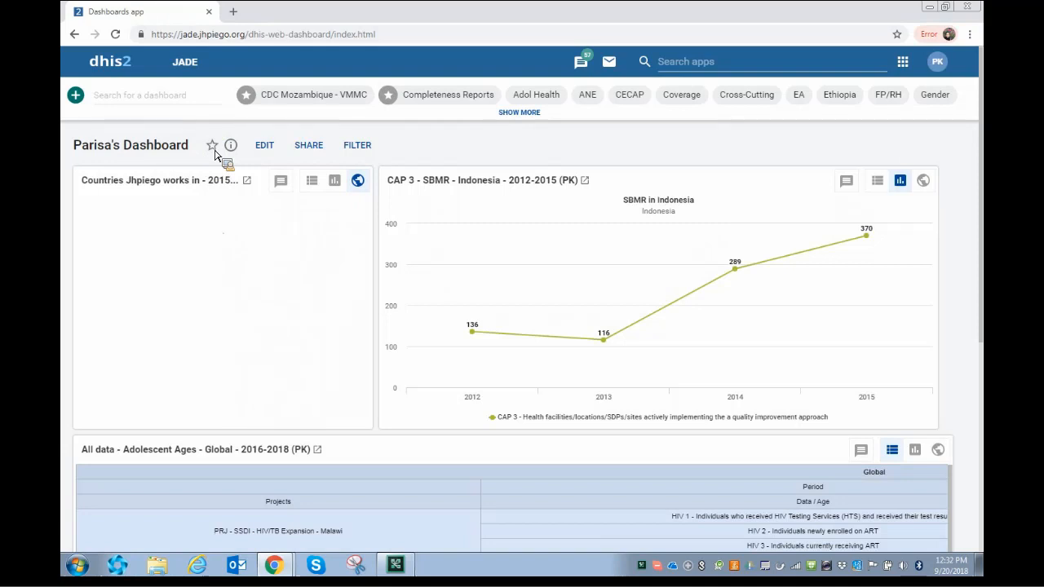
click(213, 148)
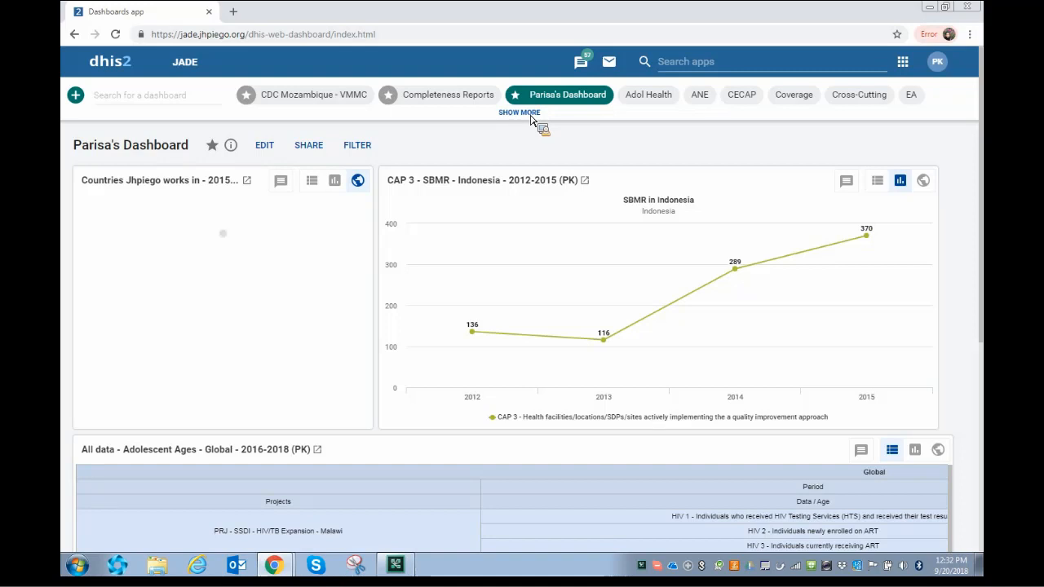
Open the HIV/AIDS dashboard from the expanded dashboard list and look through its panels.
click(530, 114)
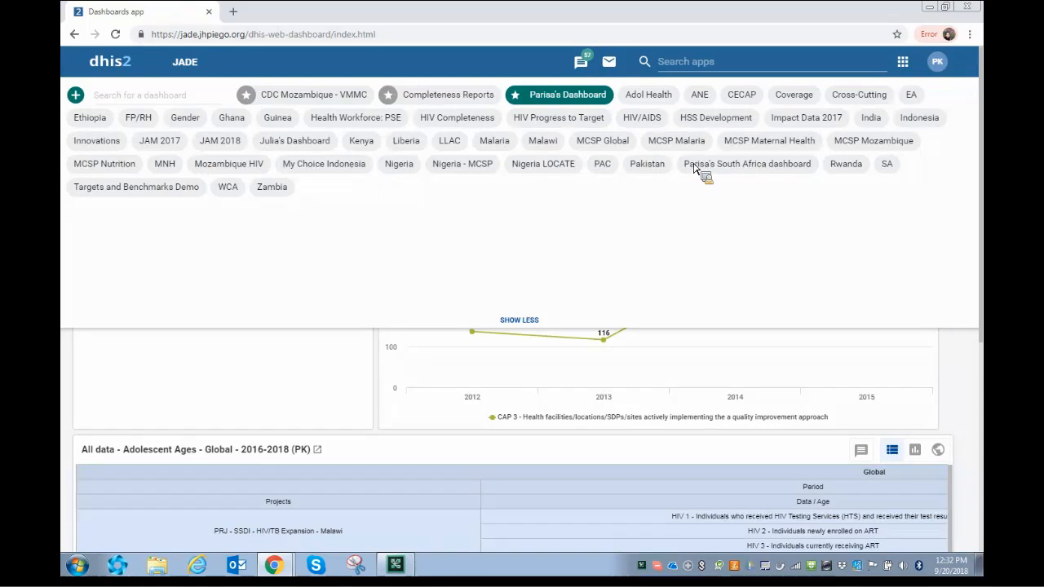
click(644, 119)
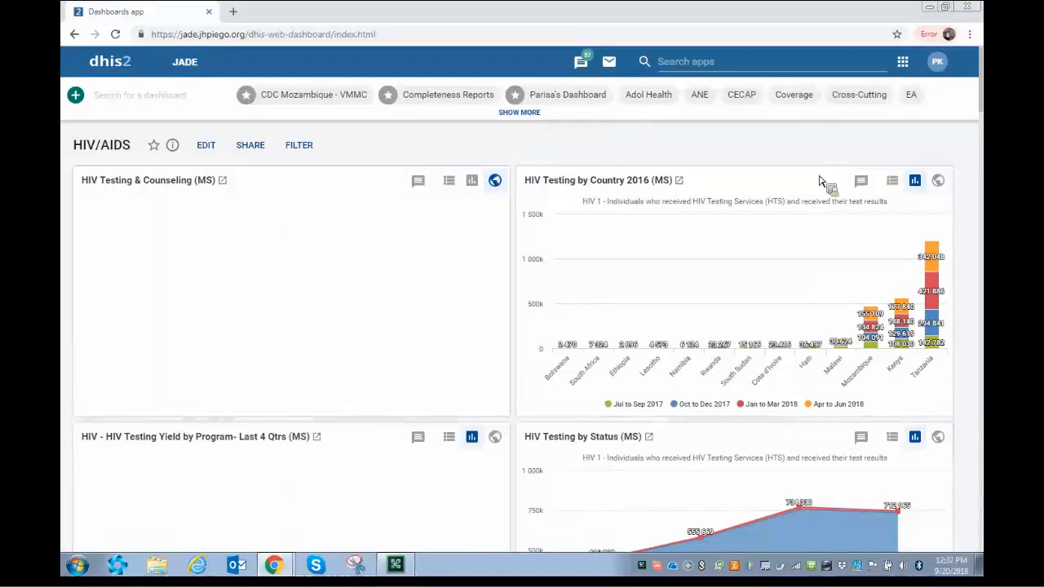
scroll(877, 168, down, 4)
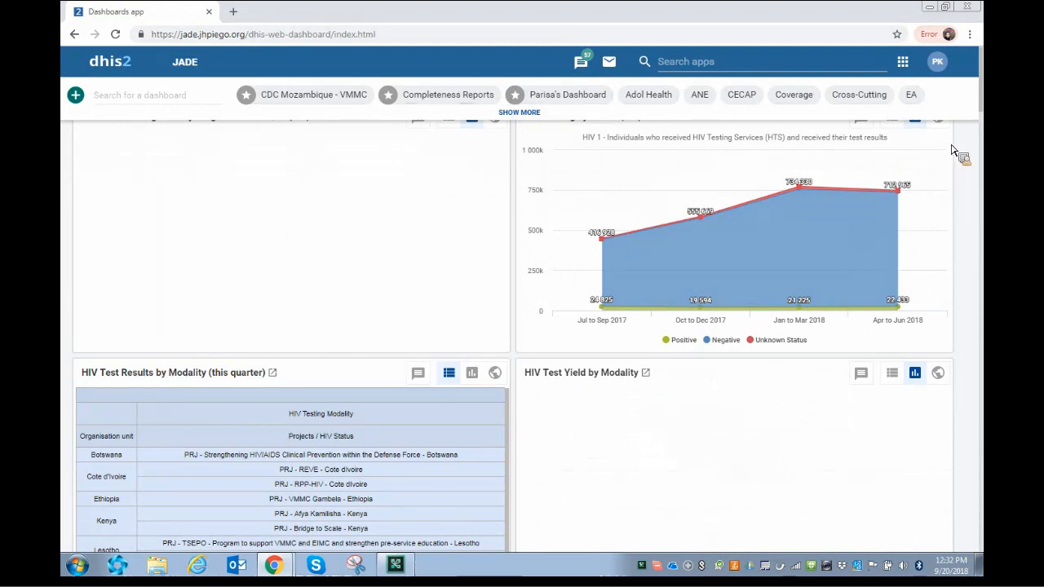
scroll(963, 147, up, 4)
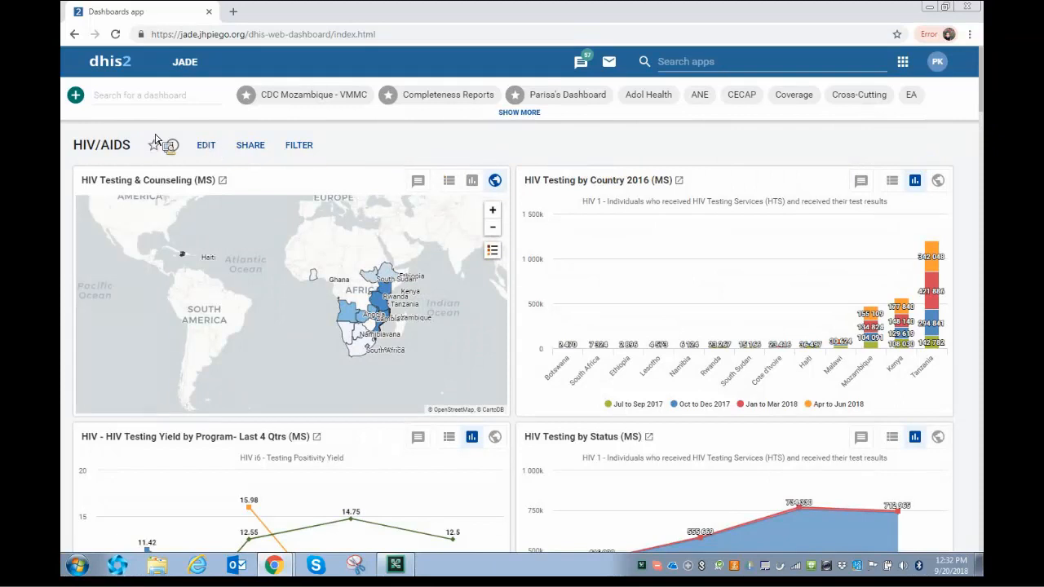
click(115, 102)
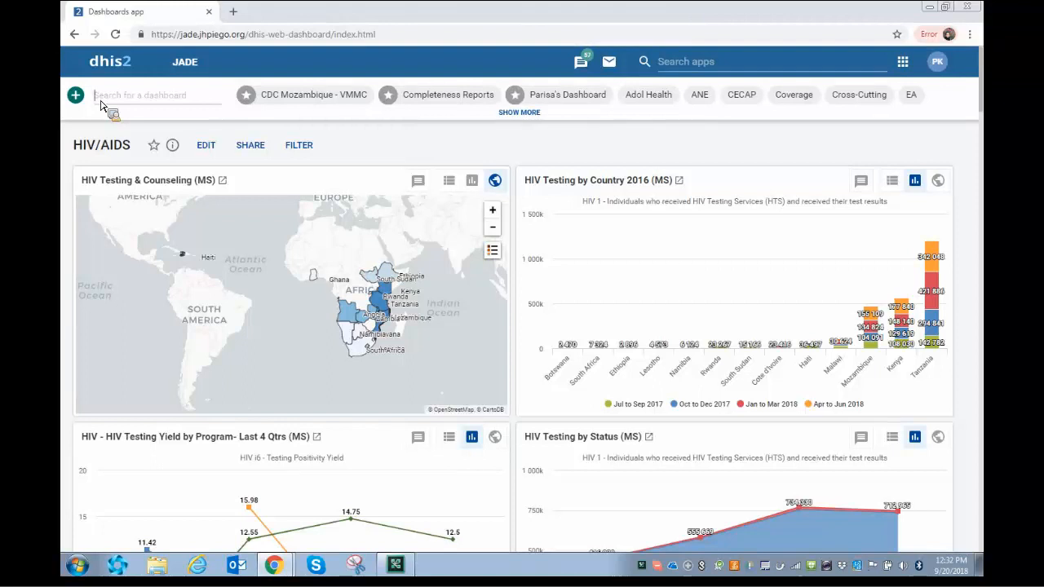
text(mo)
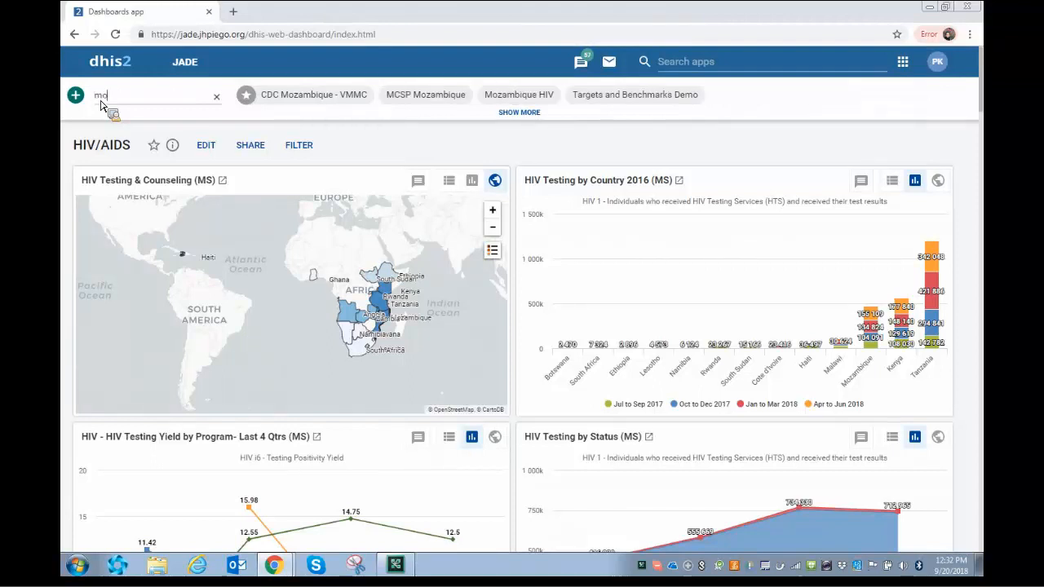
text(zam)
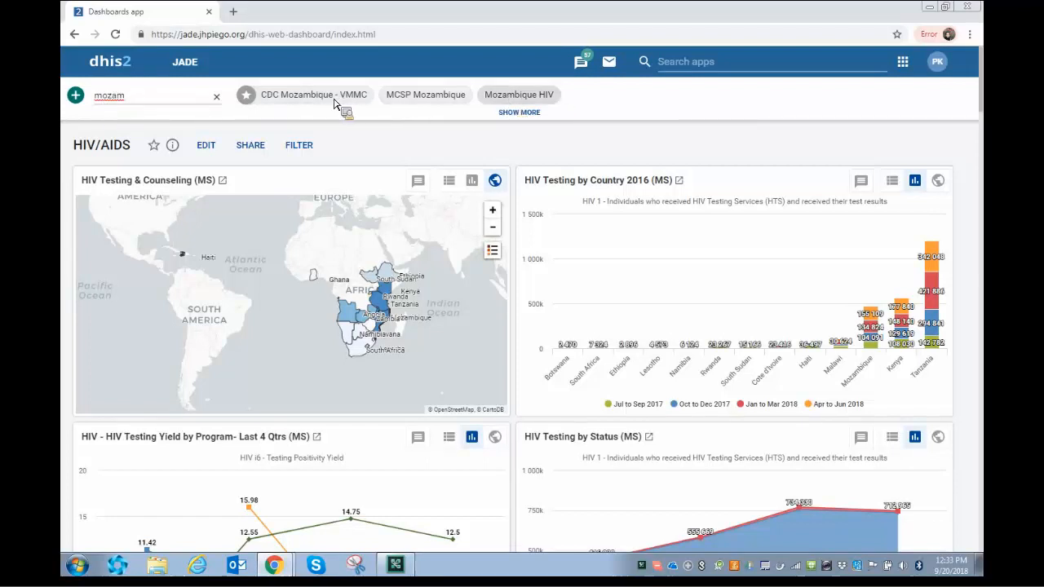
click(216, 96)
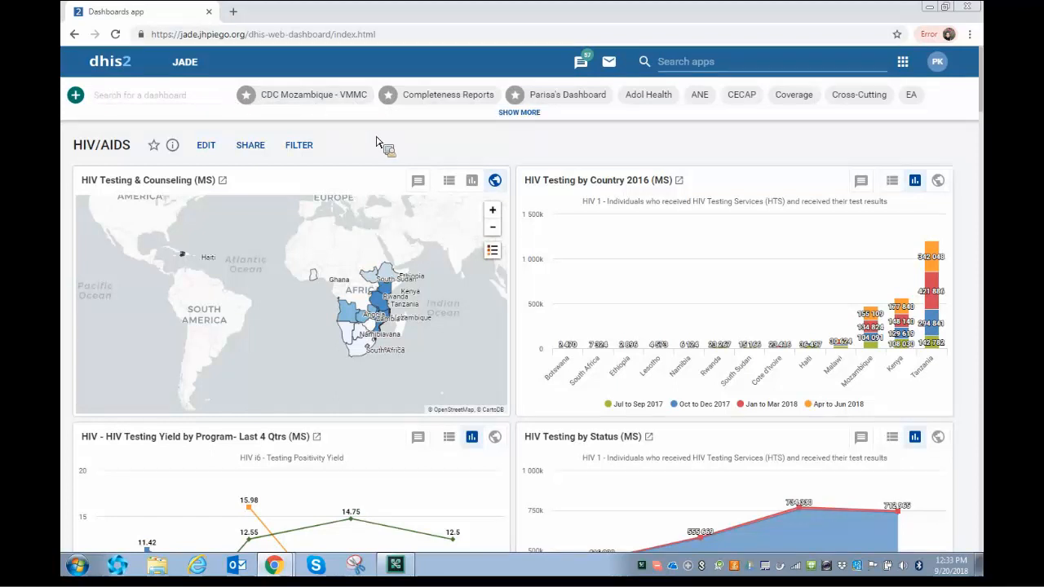
scroll(381, 146, down, 1)
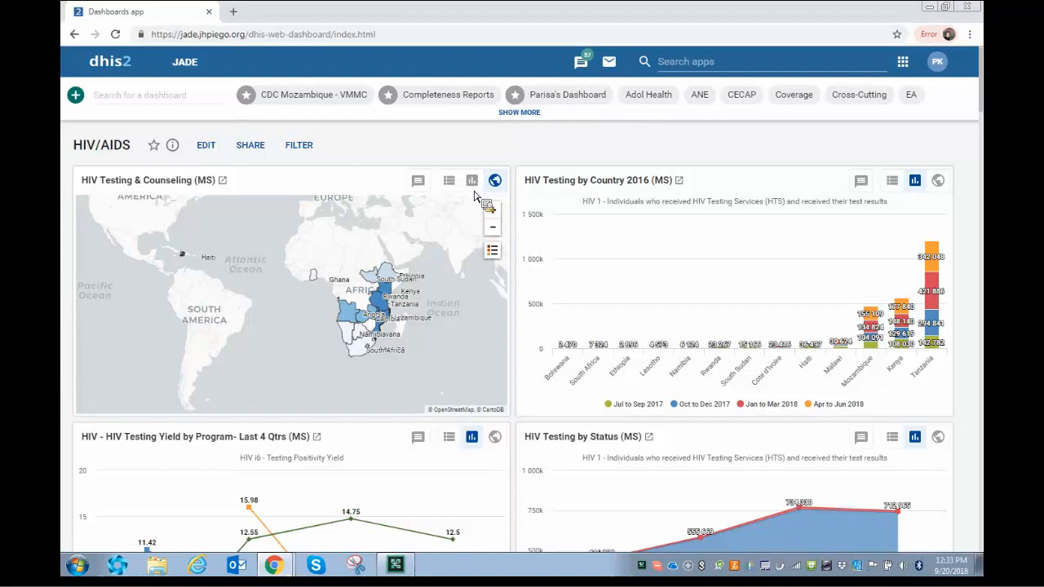
Switch the HIV Testing & Counseling item from map to bar chart, then to a table.
click(473, 181)
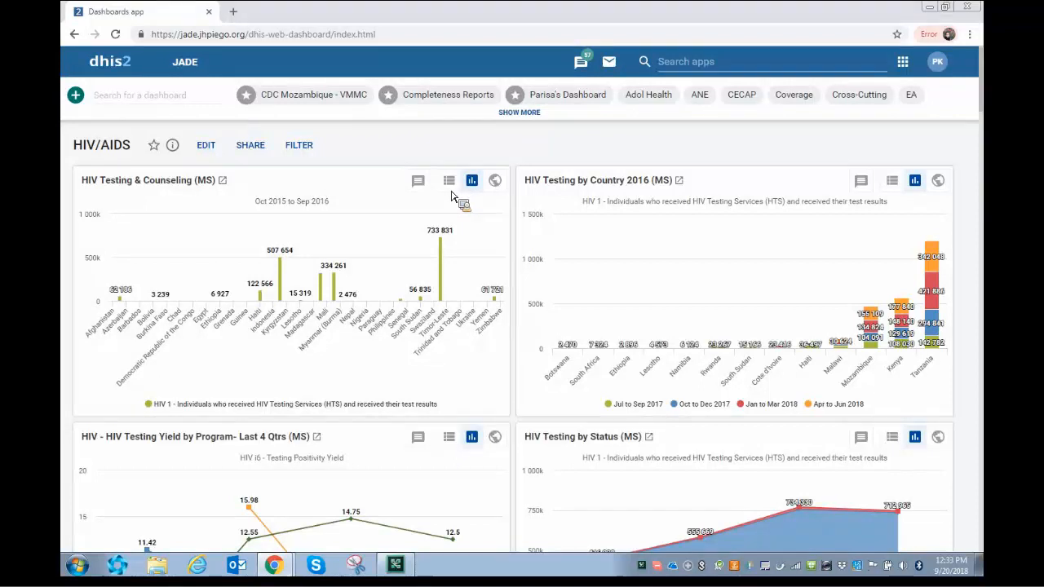
click(450, 187)
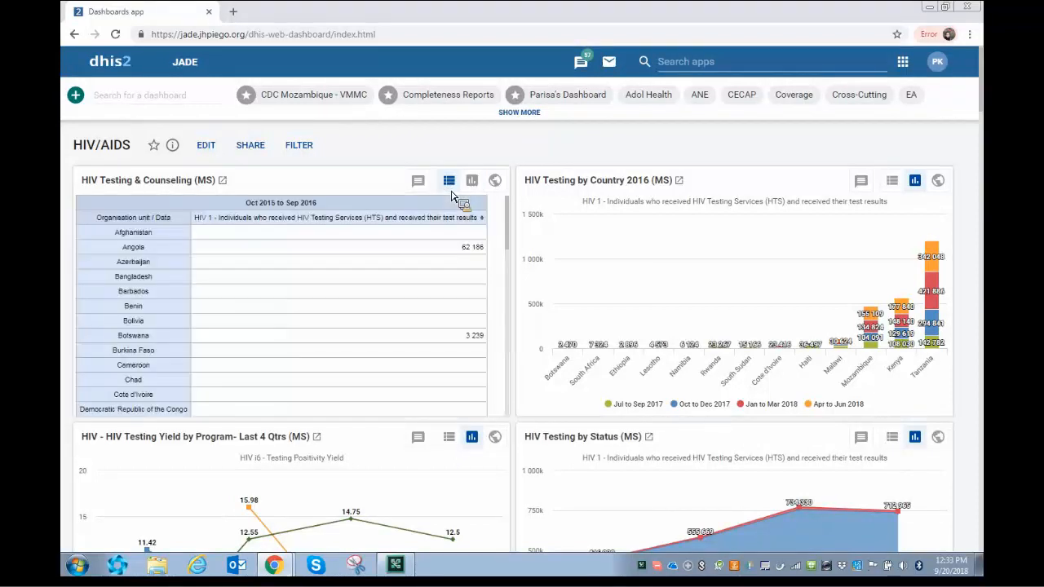
mouse_move(507, 214)
mouse_down()
mouse_move(500, 379)
mouse_move(501, 202)
mouse_up()
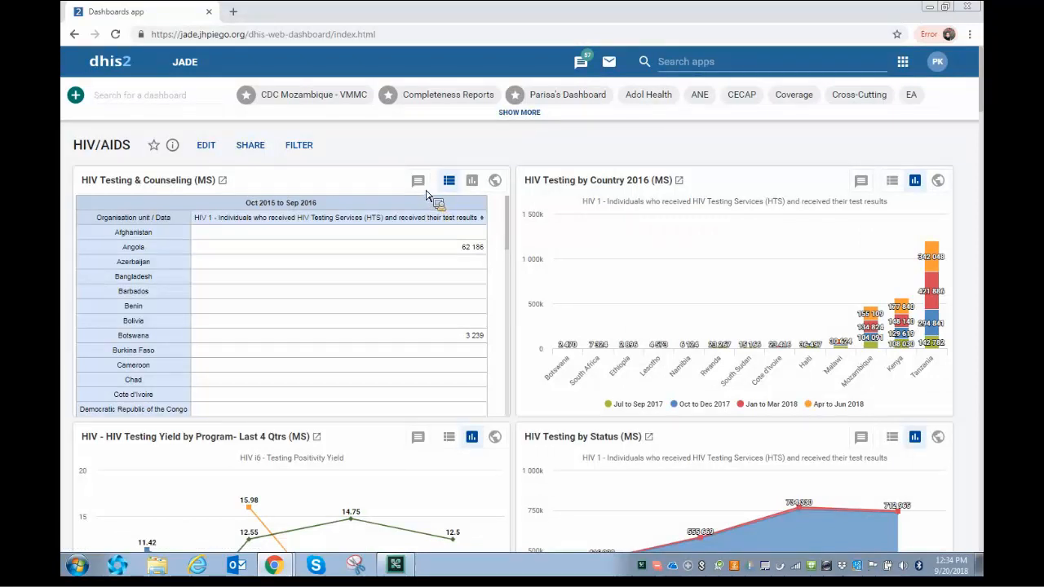
Post a 'Test interpretation' on the HIV Testing & Counseling map's interpretations.
click(419, 185)
scroll(429, 205, down, 2)
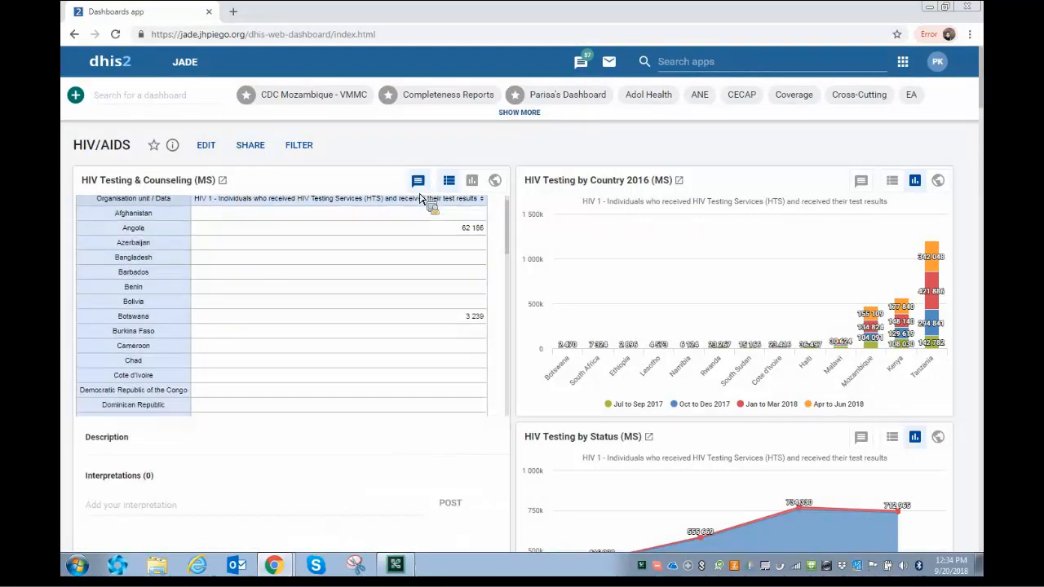
scroll(298, 463, down, 3)
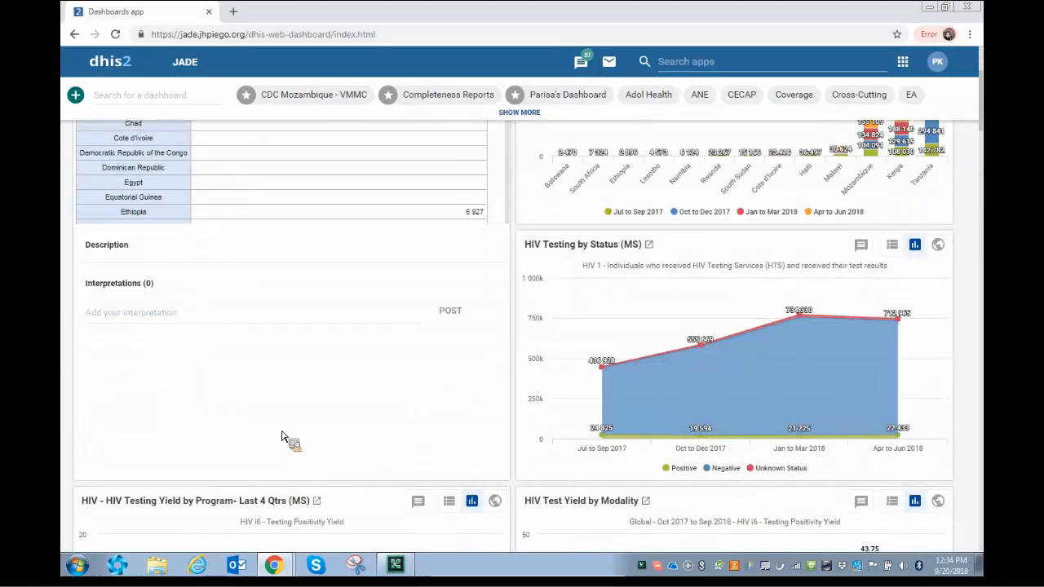
click(168, 319)
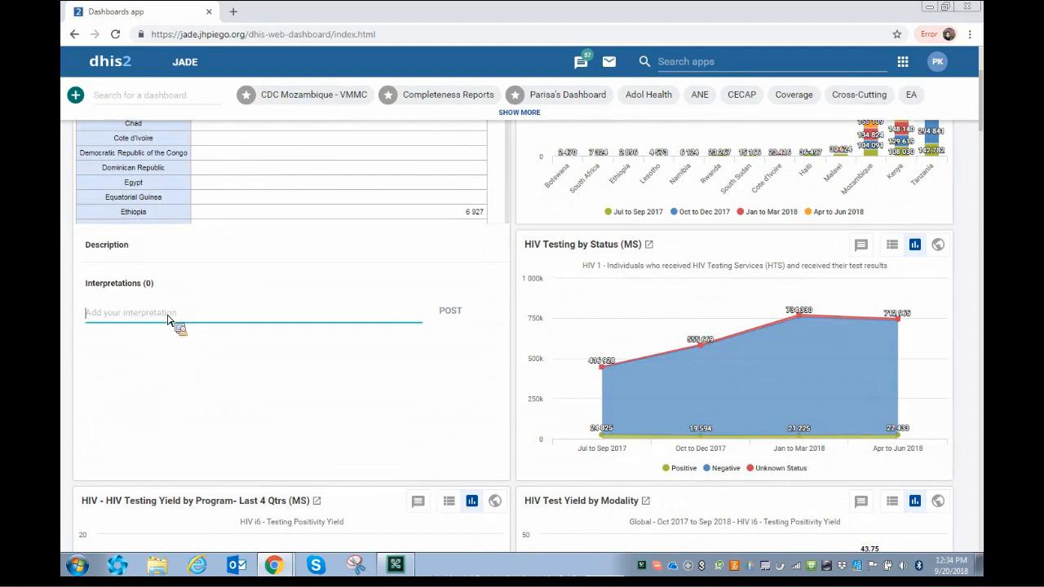
text(Test interpretation)
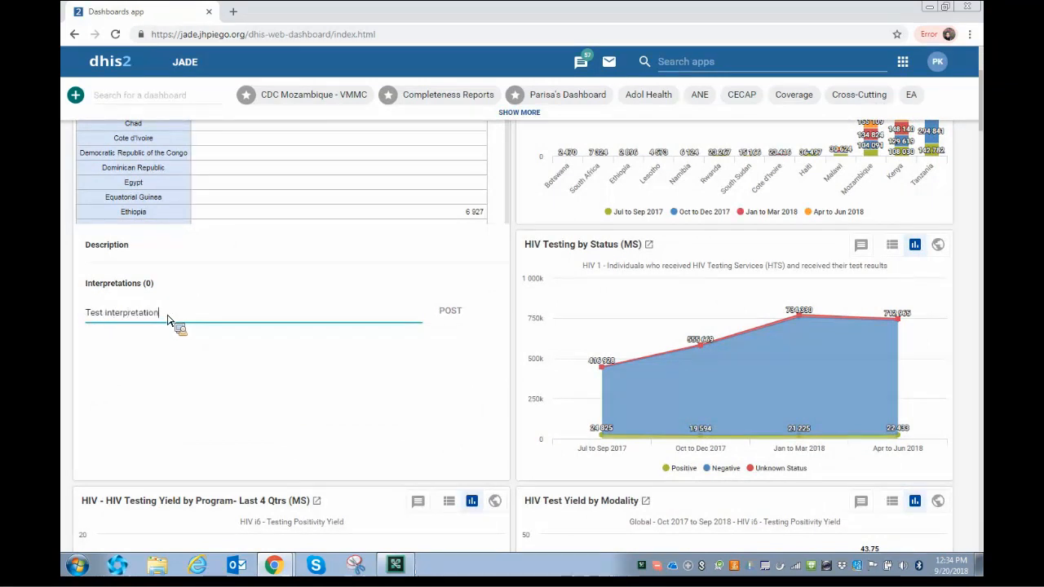
click(452, 321)
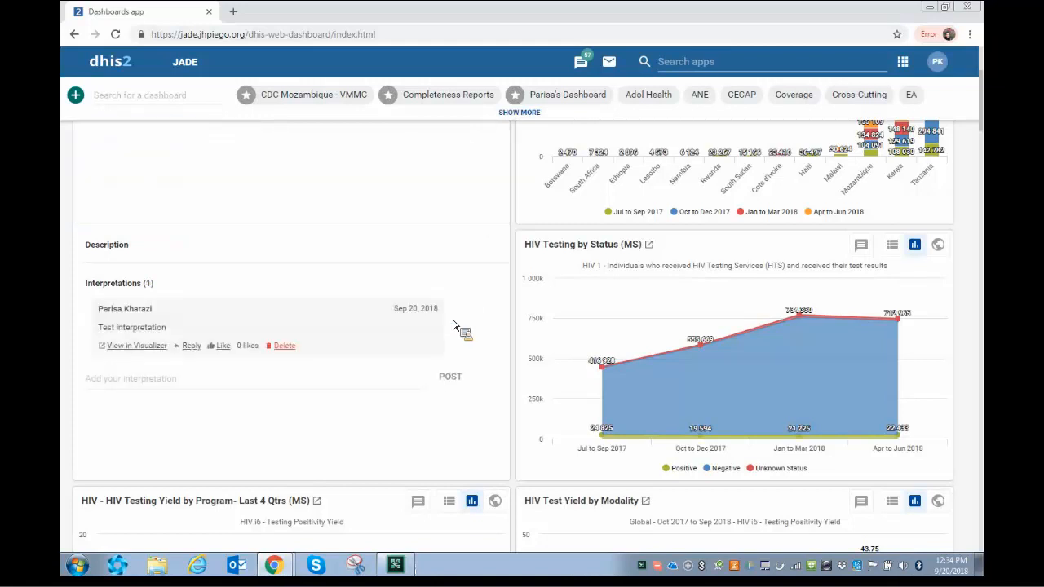
Like the test interpretation, reply 'test reply' to it, then delete the interpretation.
scroll(506, 326, up, 2)
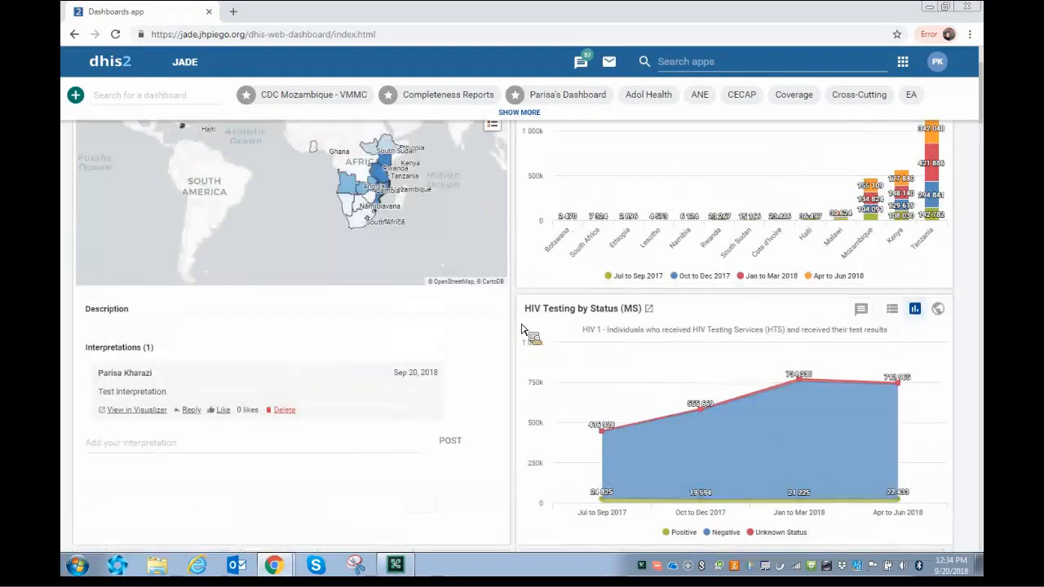
scroll(526, 328, up, 1)
scroll(552, 324, down, 2)
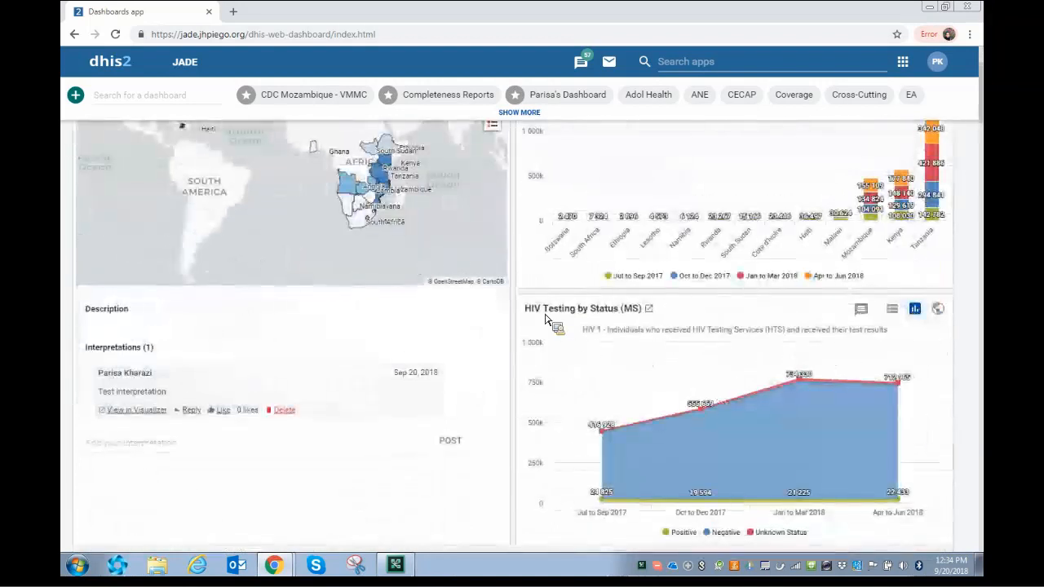
click(224, 411)
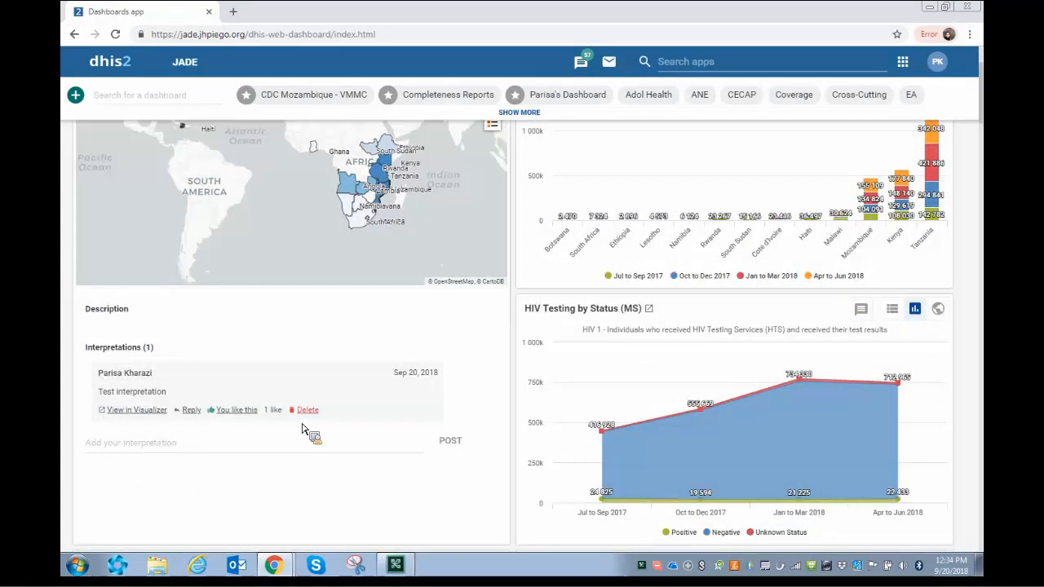
click(193, 410)
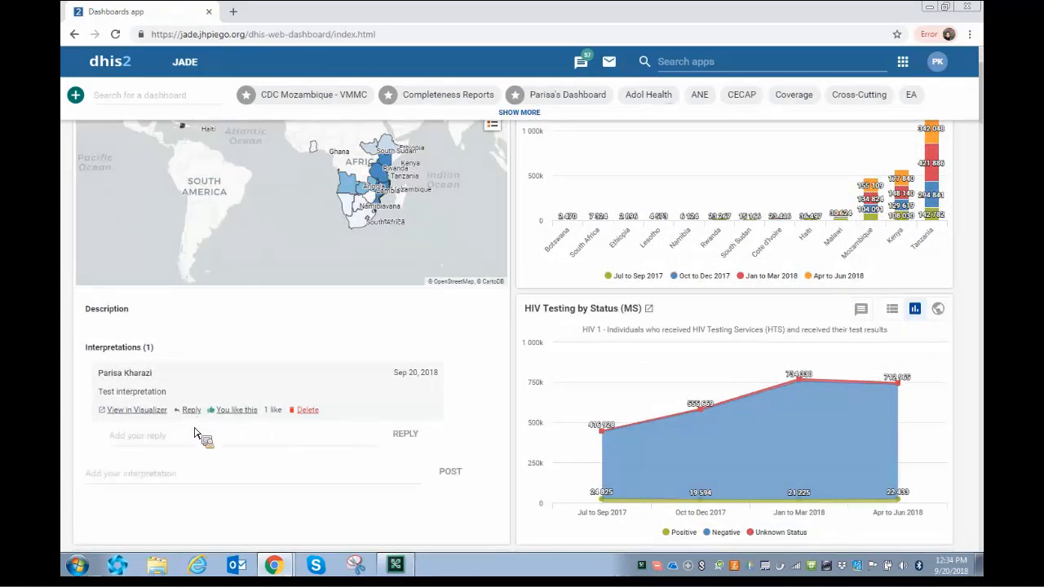
text(test reply)
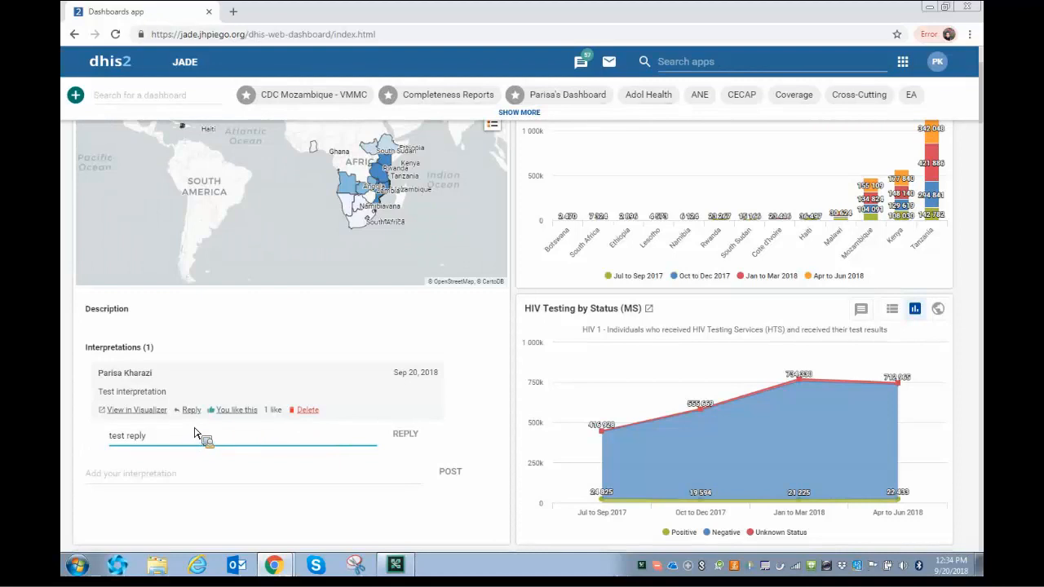
click(403, 434)
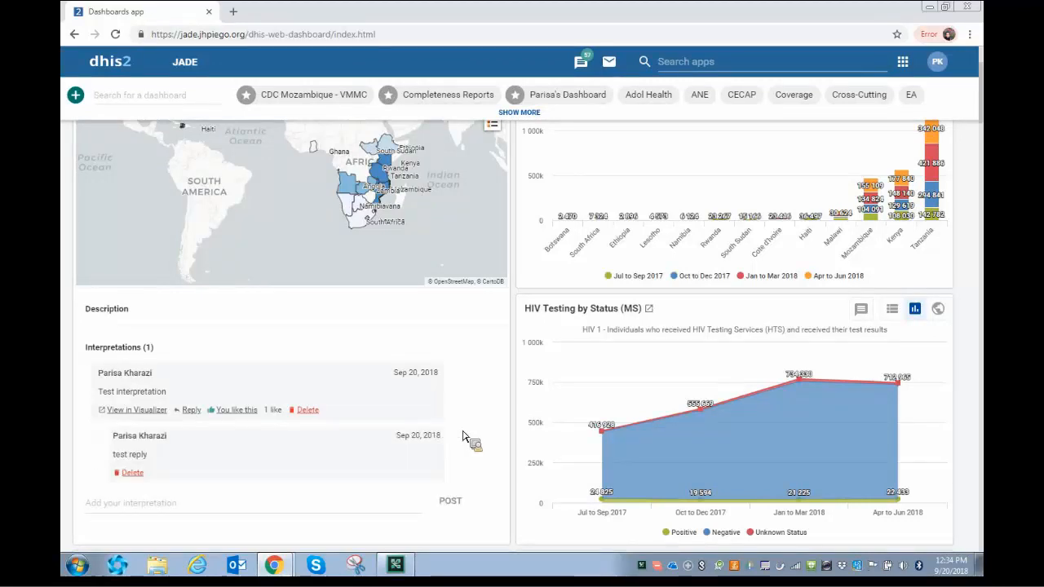
scroll(463, 438, down, 1)
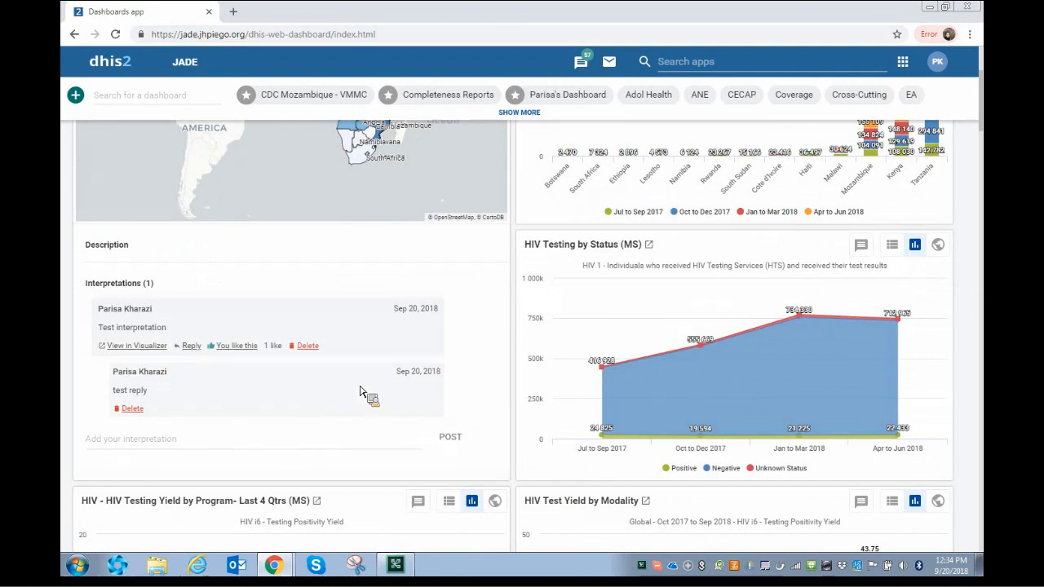
click(308, 347)
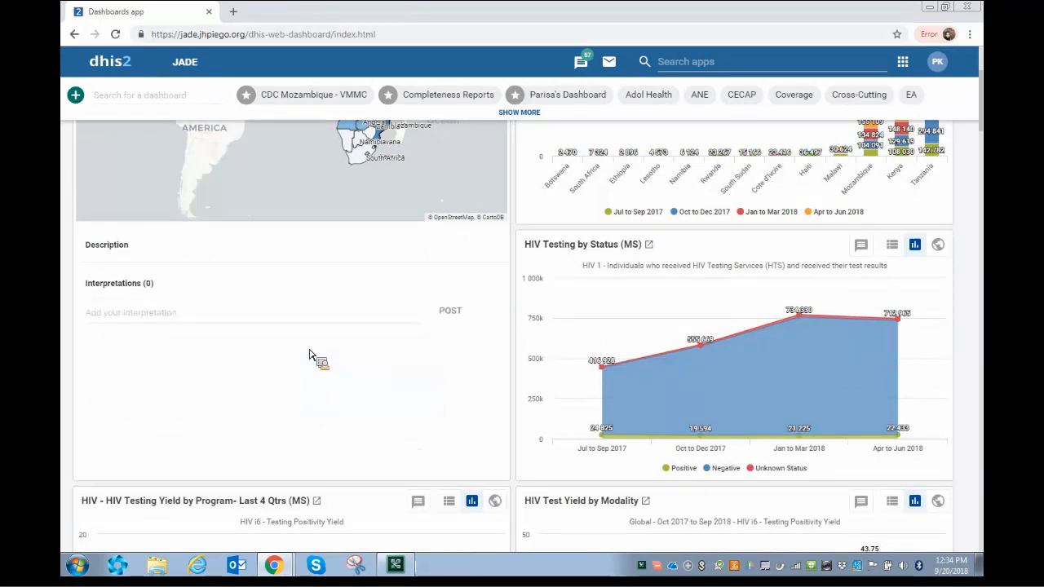
scroll(289, 303, up, 3)
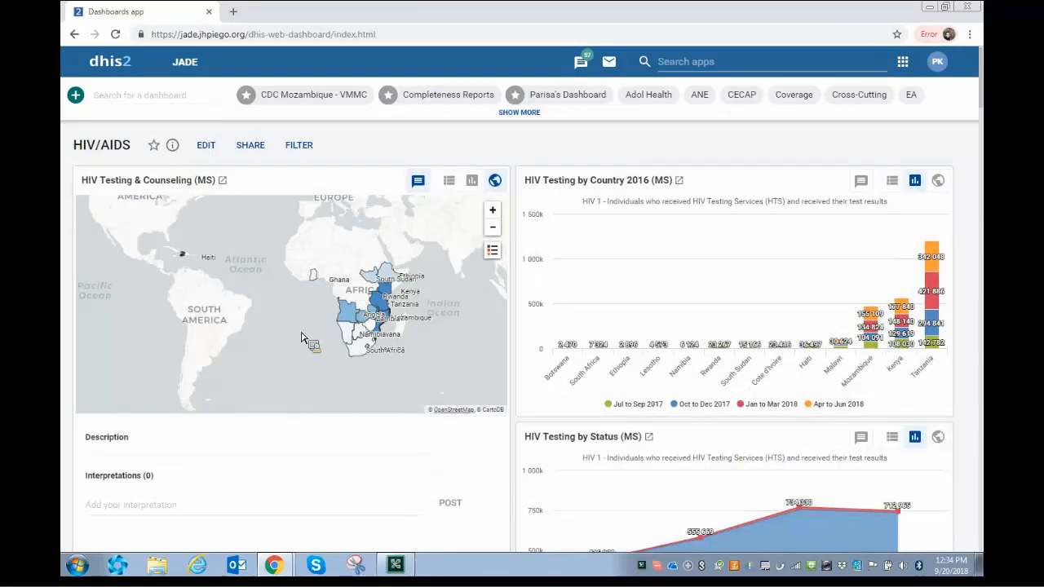
scroll(293, 367, down, 2)
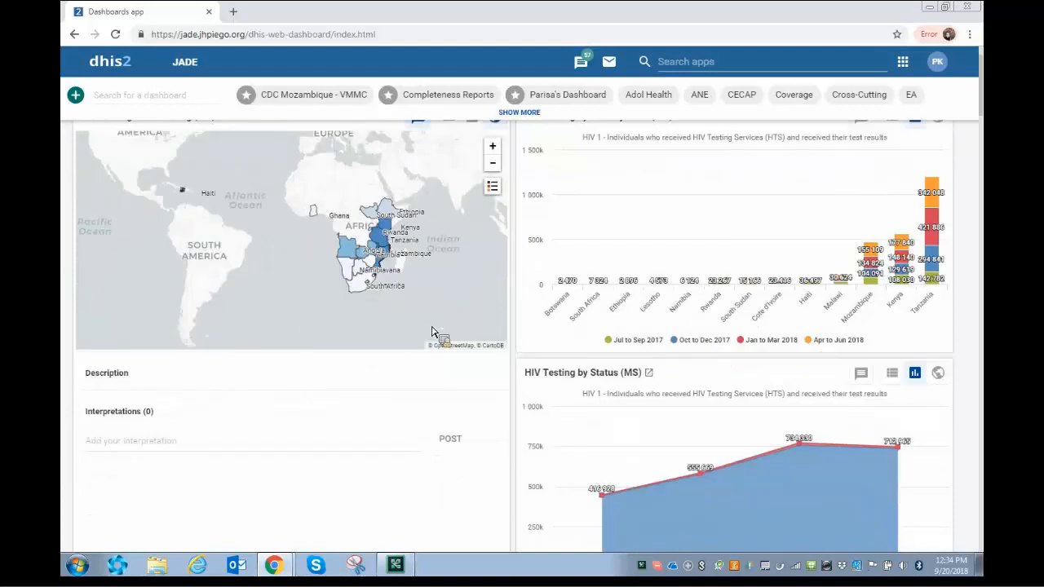
scroll(426, 410, up, 2)
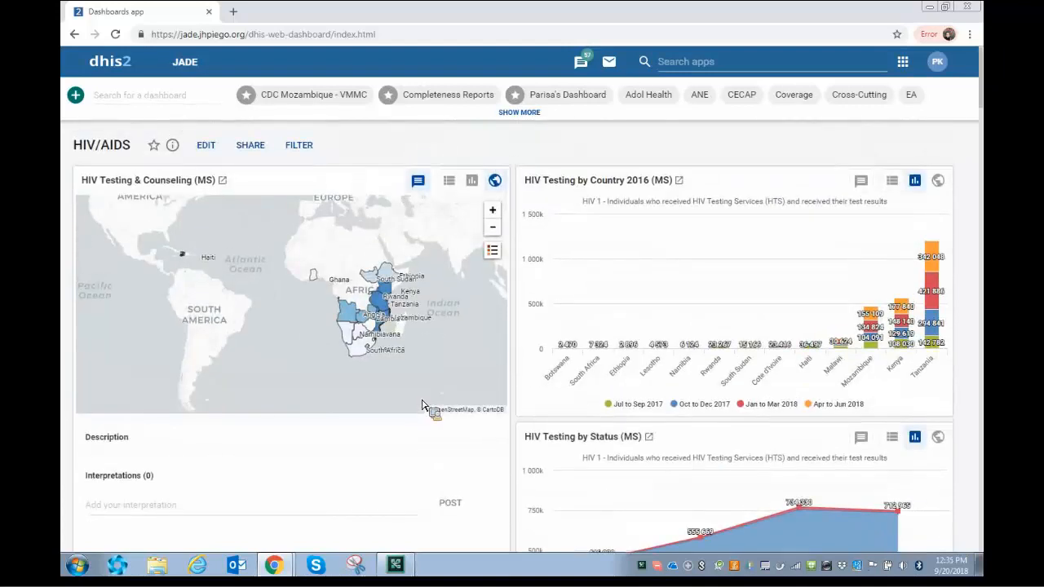